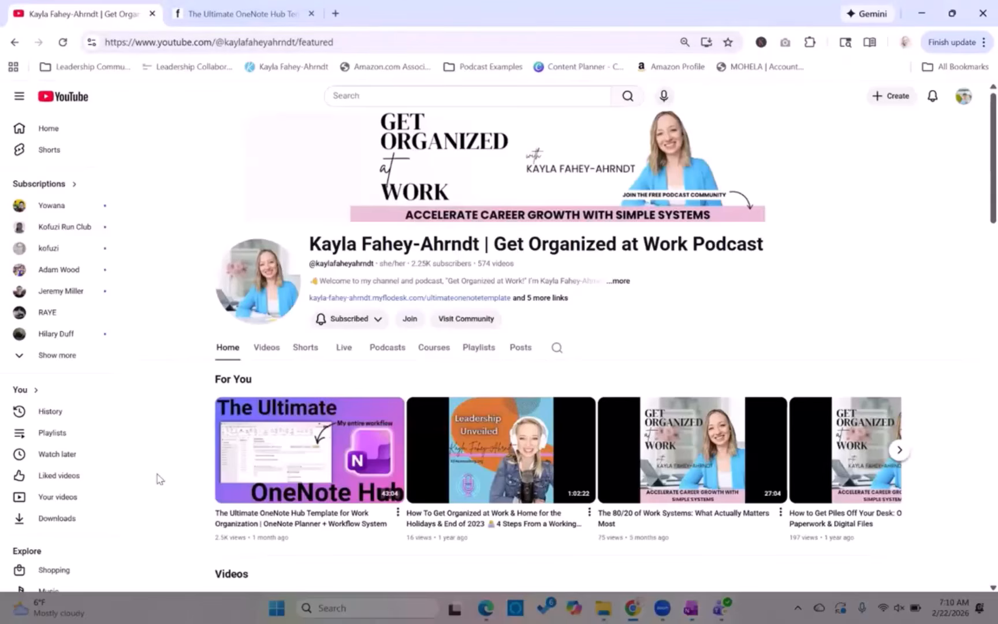
Step: Look over the OneNote hub template page and compare the channel's Organized Leader and Leader Systems Circle membership perks
click(224, 7)
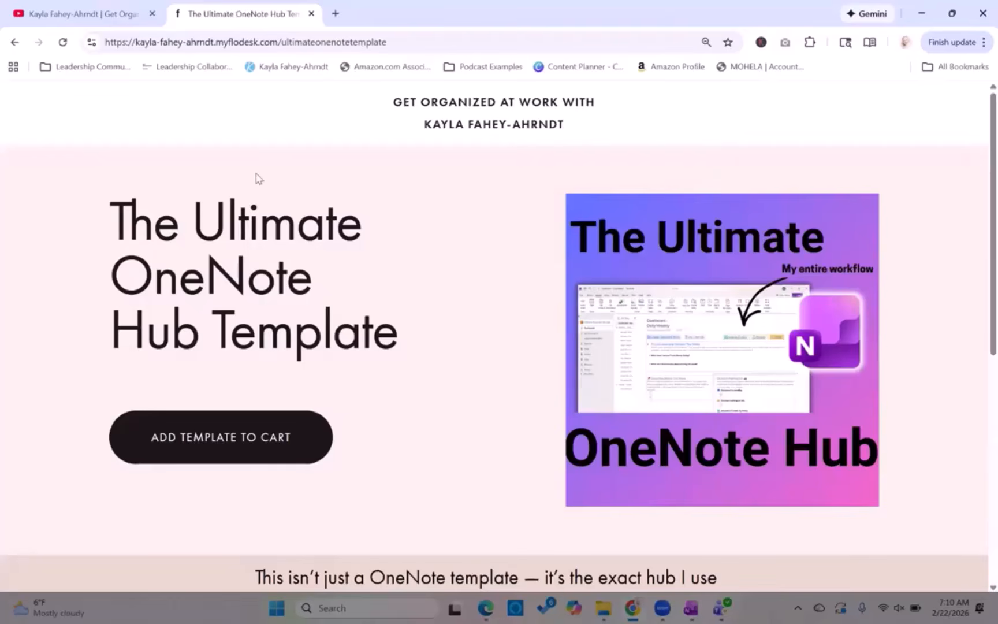
click(92, 6)
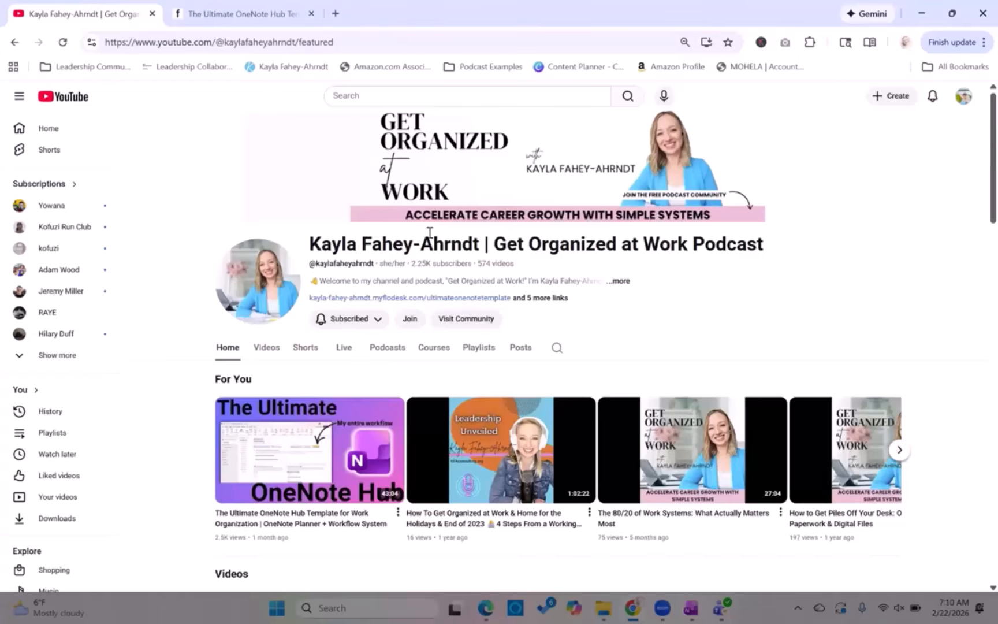
click(409, 326)
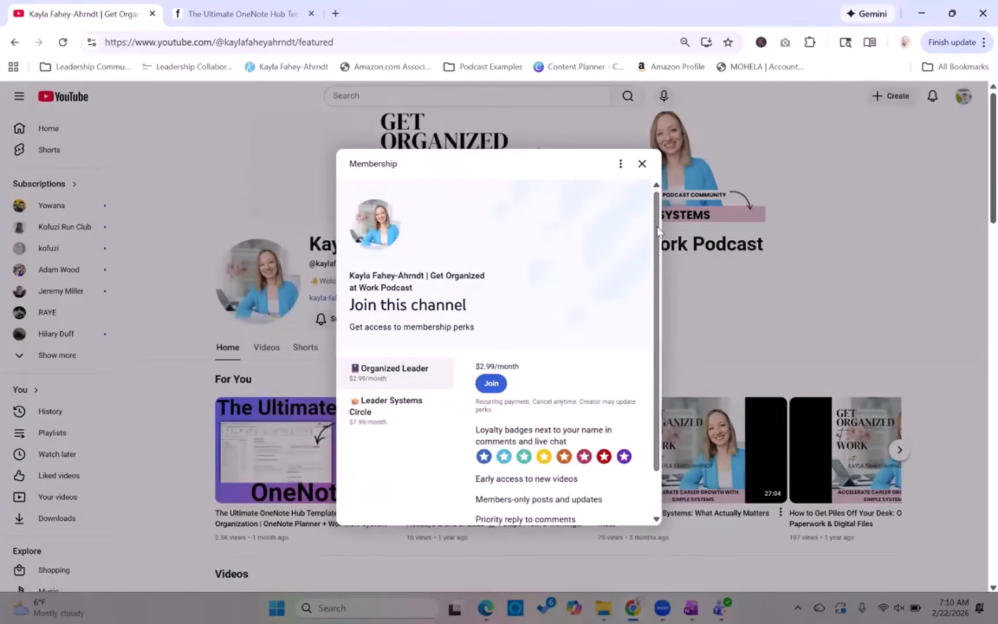
scroll(658, 231, down, 1)
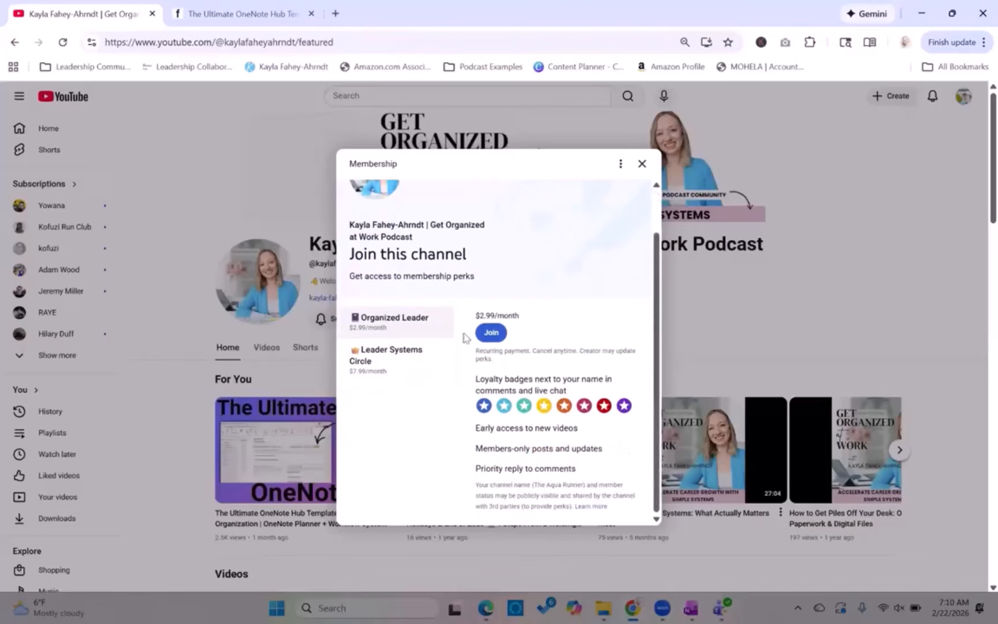
click(392, 365)
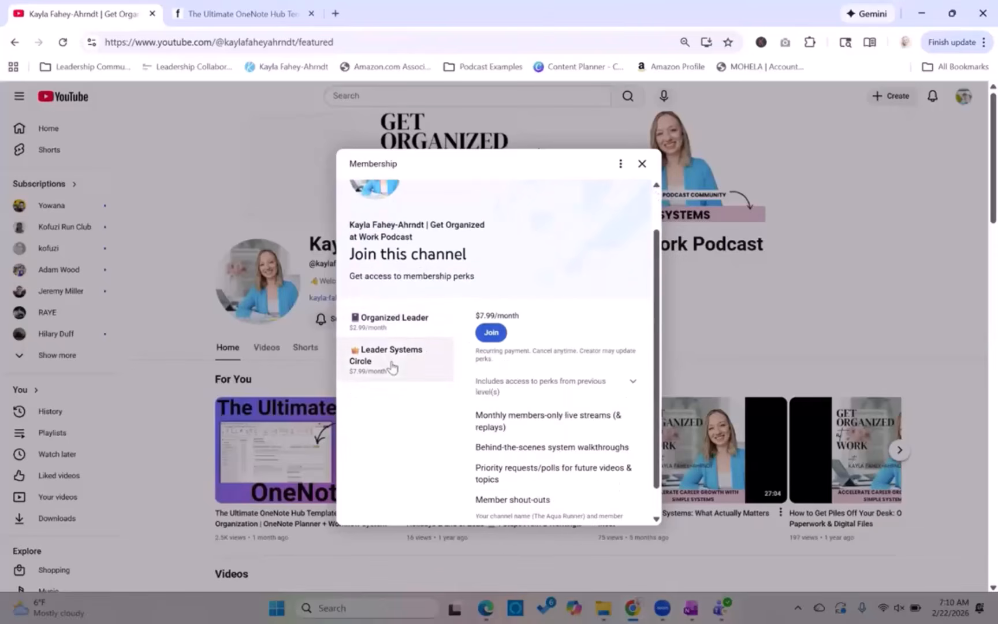
click(382, 321)
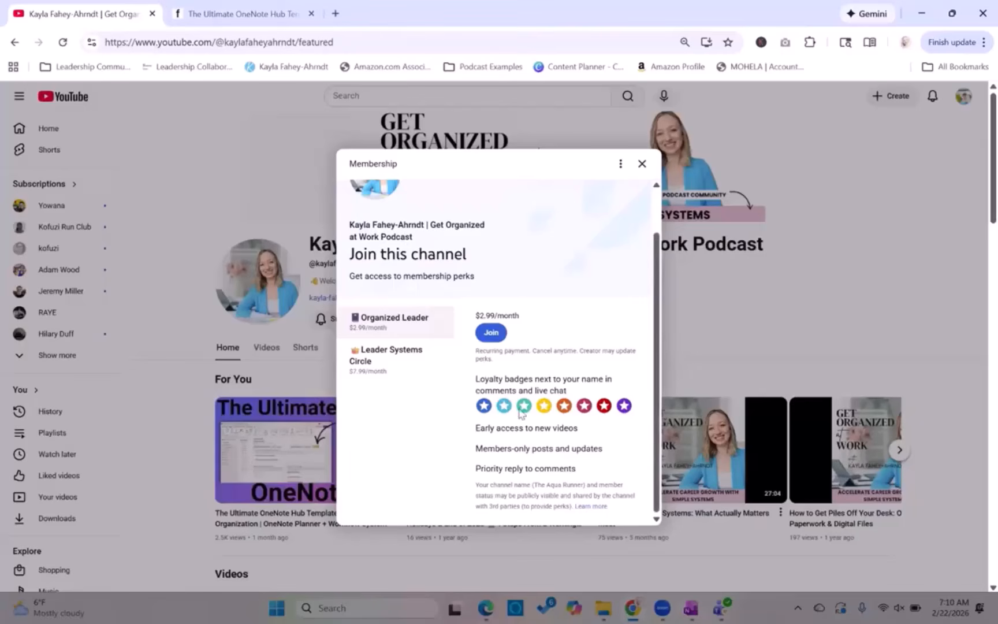
click(366, 361)
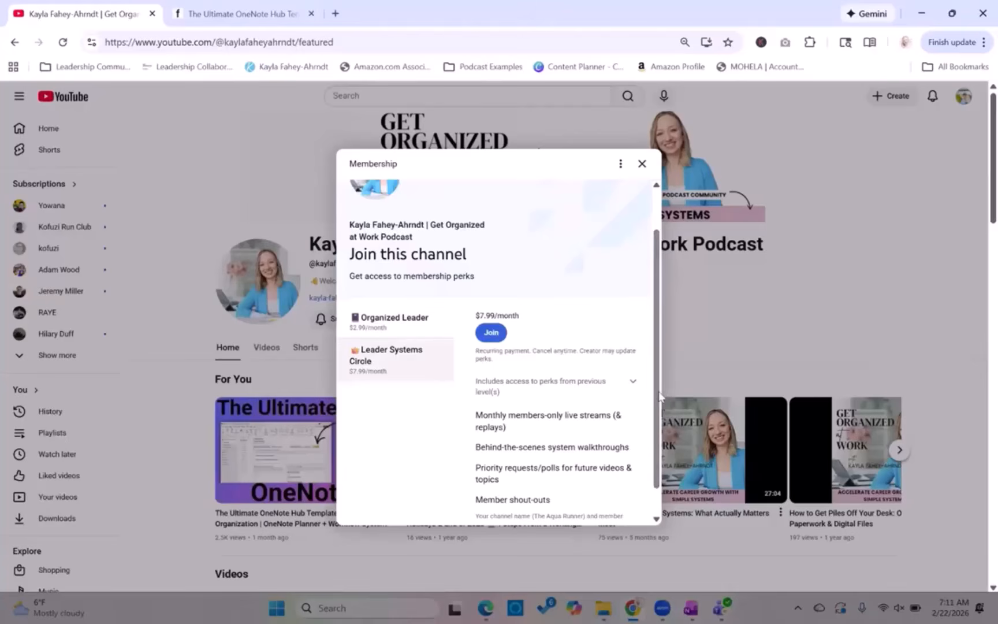
scroll(650, 444, down, 1)
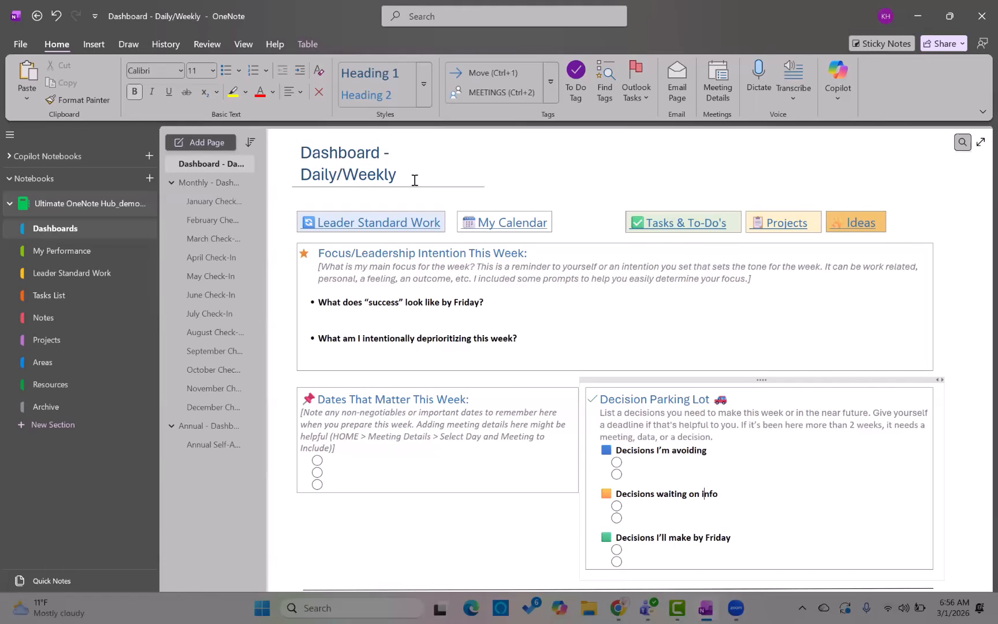
Step: Remove the "Daily/Weekly" wording and the trailing hyphen from the dashboard page's title, keeping only "Dashboard"
click(346, 177)
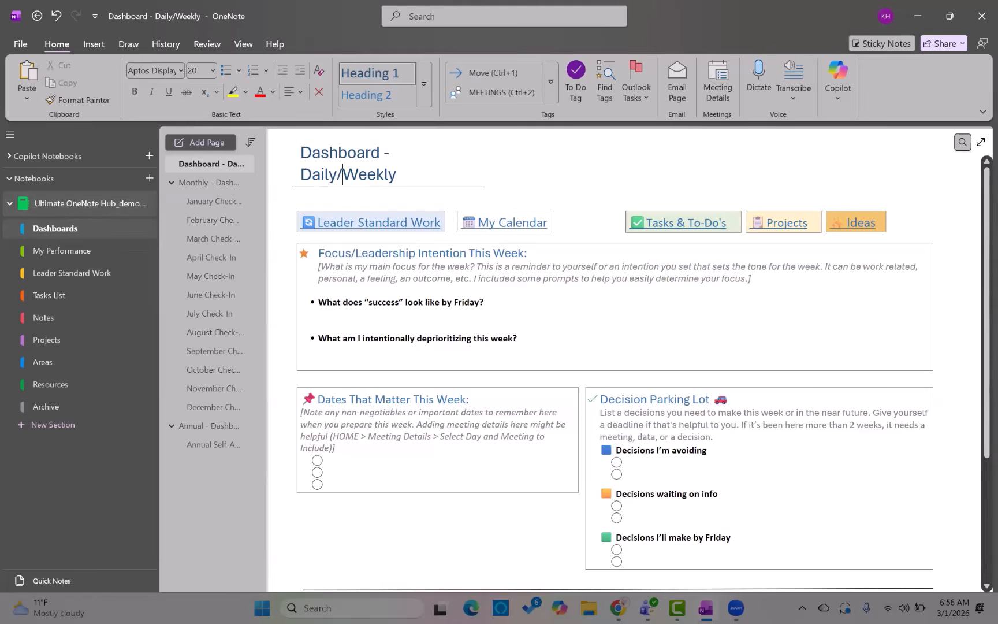
key(BackSpace)
key(BackSpace)
key(BackSpace)
key(BackSpace)
key(BackSpace)
key(BackSpace)
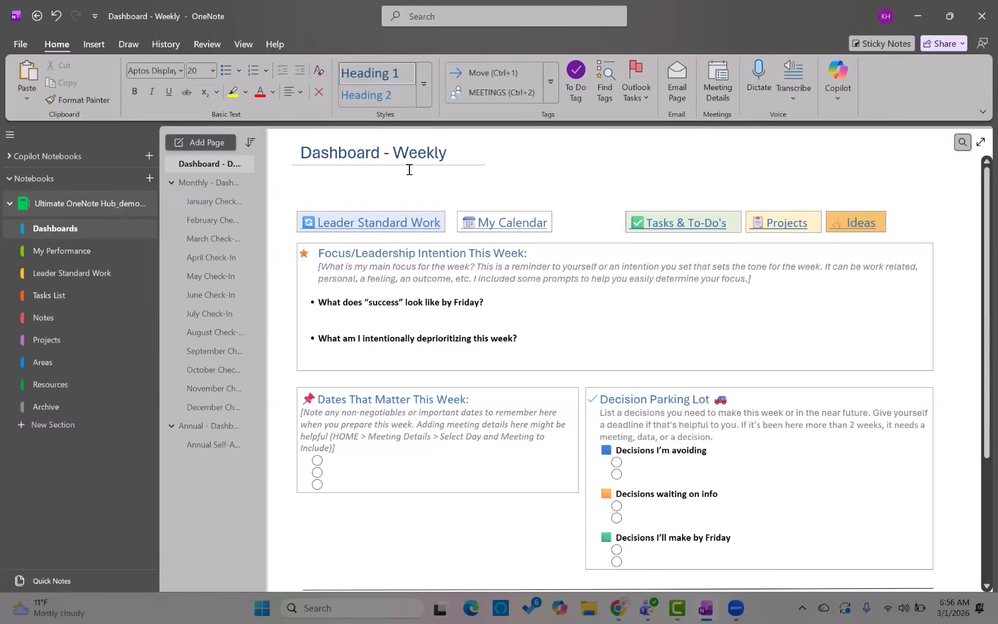
click(455, 158)
key(BackSpace)
key(BackSpace)
key(BackSpace)
key(BackSpace)
key(BackSpace)
key(BackSpace)
key(BackSpace)
key(BackSpace)
key(BackSpace)
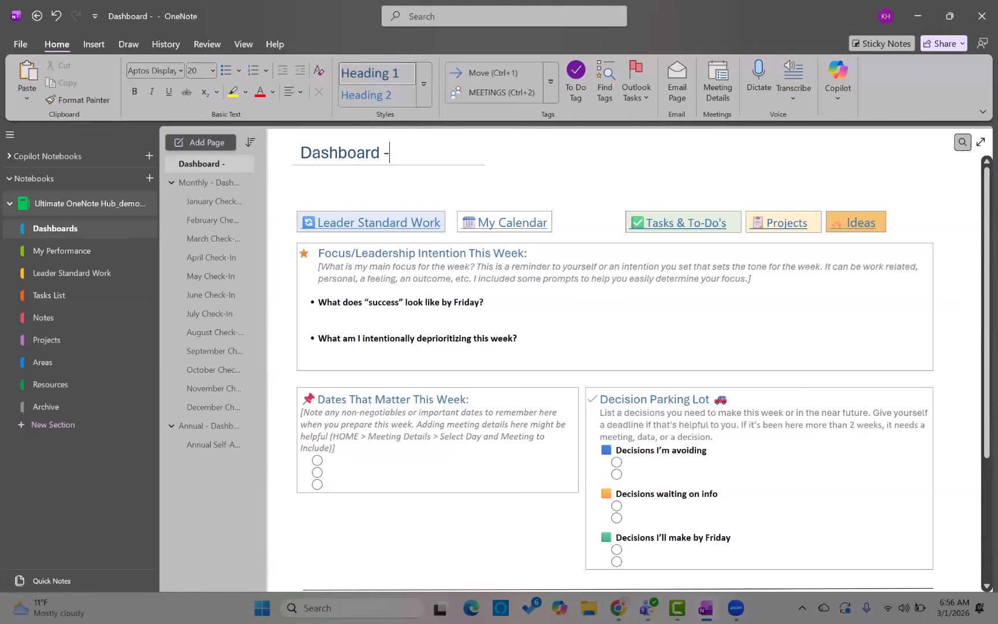
Step: Prefix the dashboard page's title with the week's date so it reads "3.1.26 - Dashboard"
key(Left)
key(Left)
key(Left)
key(Left)
key(Left)
key(Left)
key(Left)
key(Left)
key(Left)
text(3.)
text(1.)
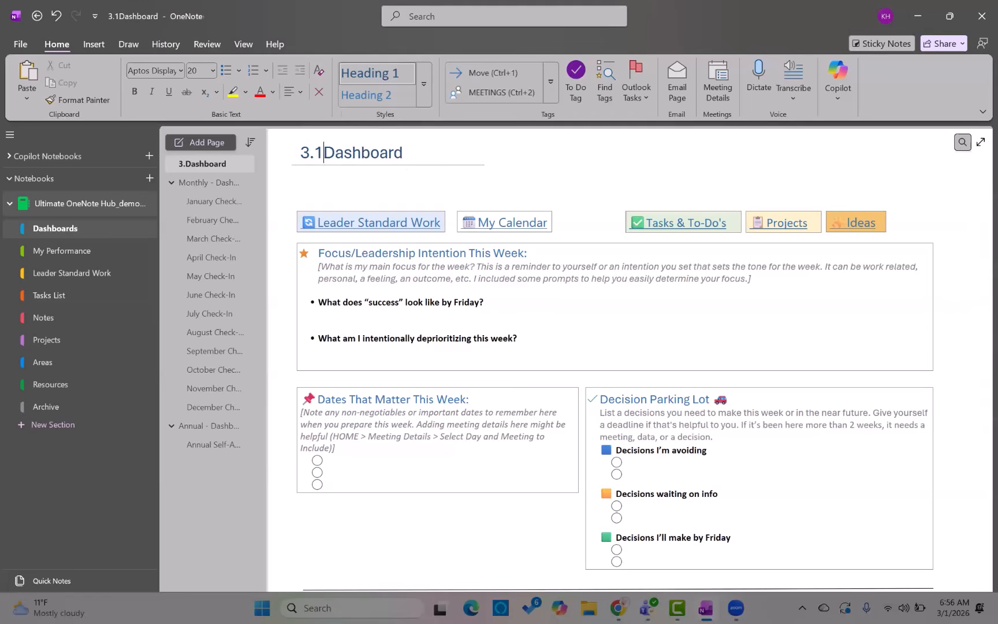
text(26 )
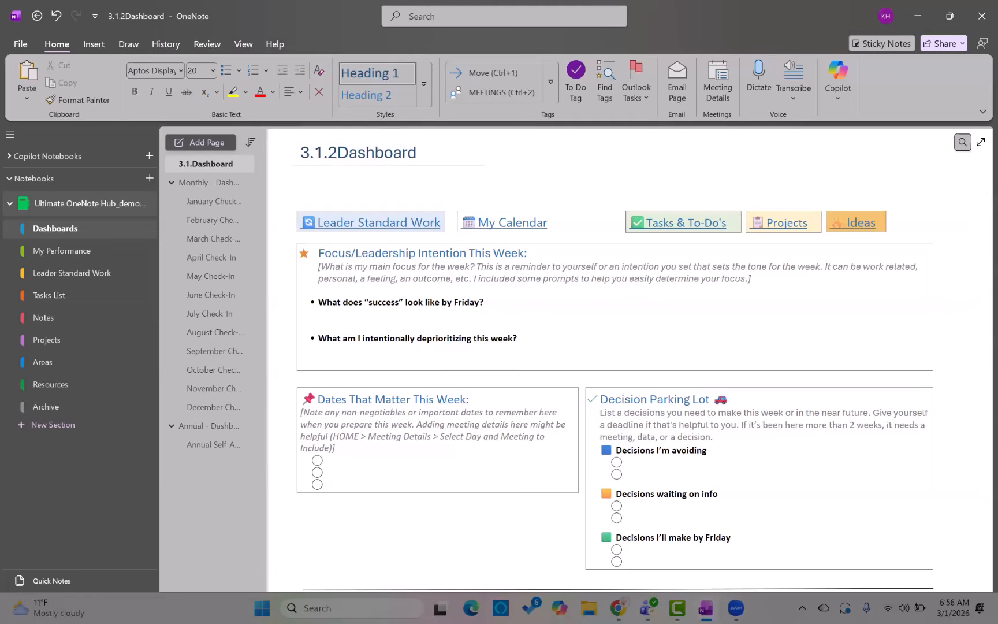
text(-)
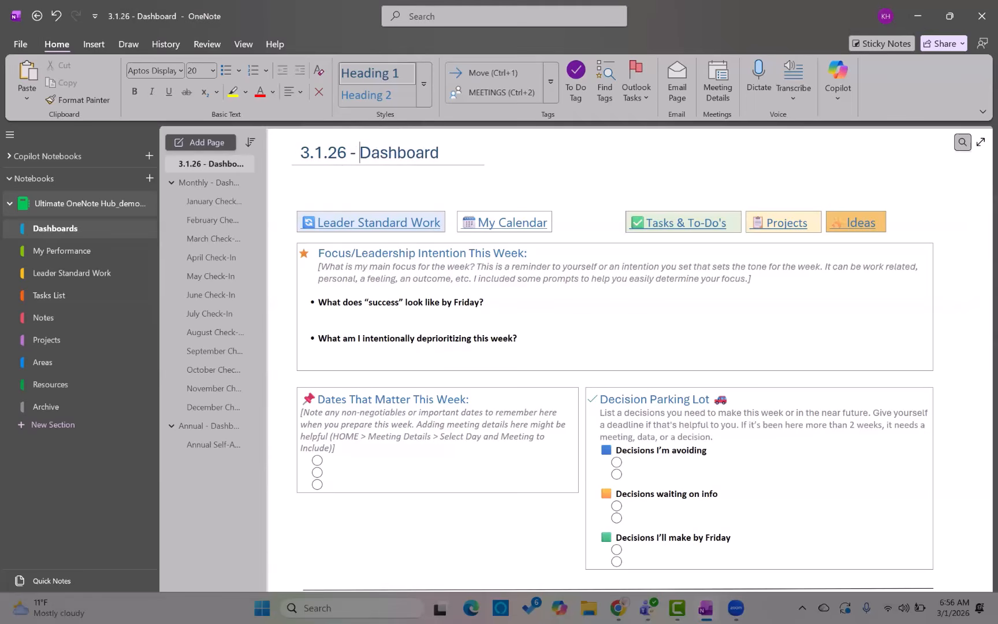
Step: Duplicate the 3.1.26 - Dashboard page within the Dashboards section and place the copy directly below the original
right_click(221, 164)
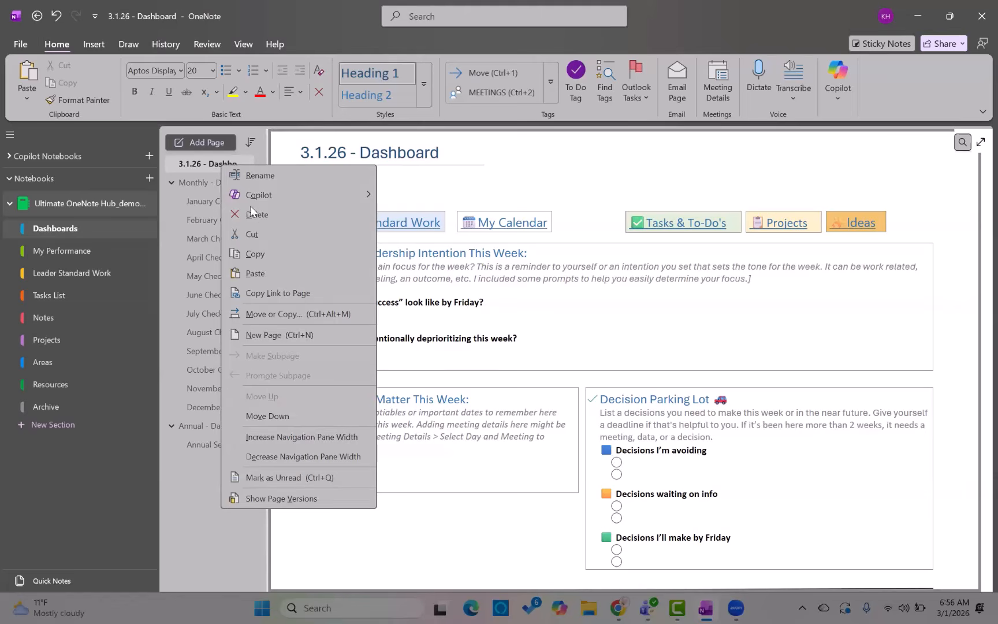
mouse_move(266, 197)
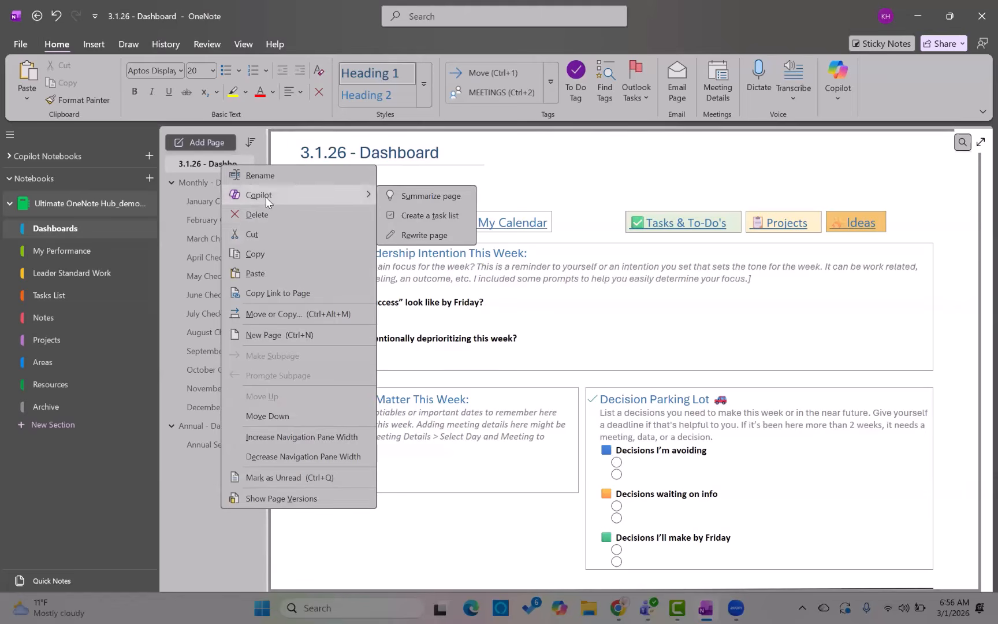
click(260, 253)
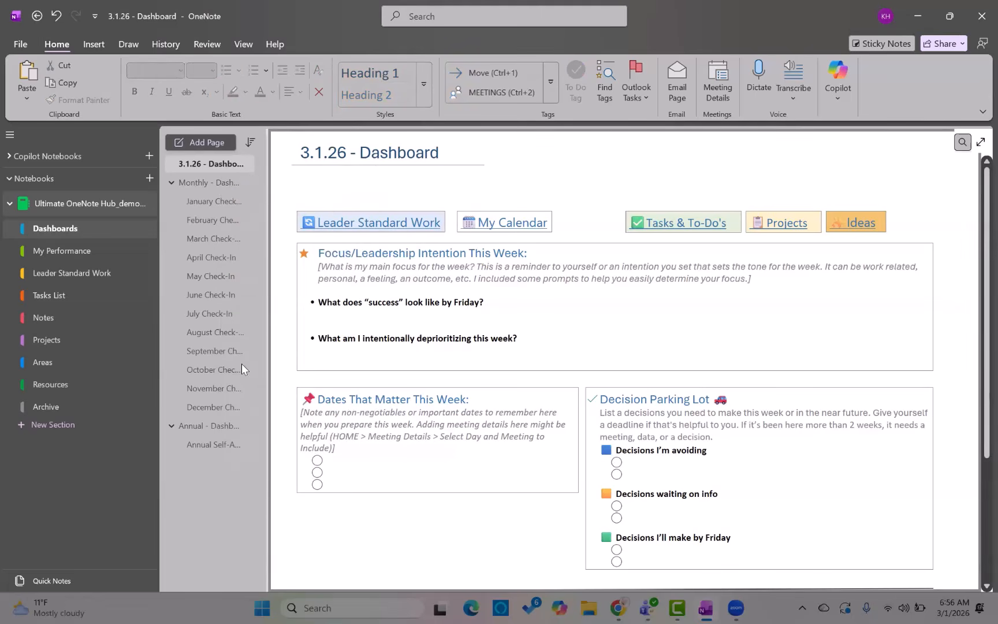
right_click(217, 498)
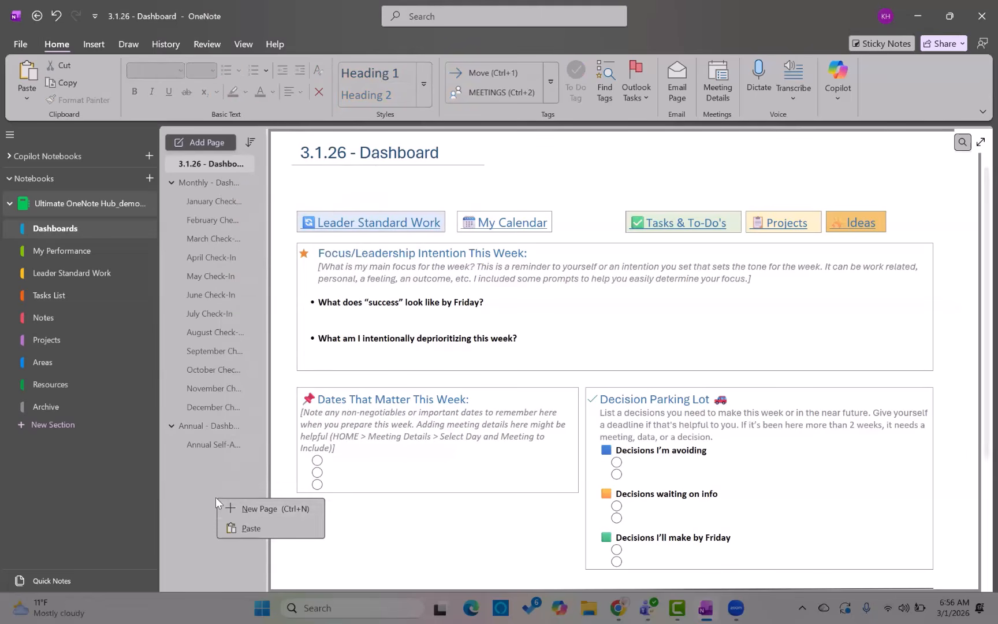
click(247, 528)
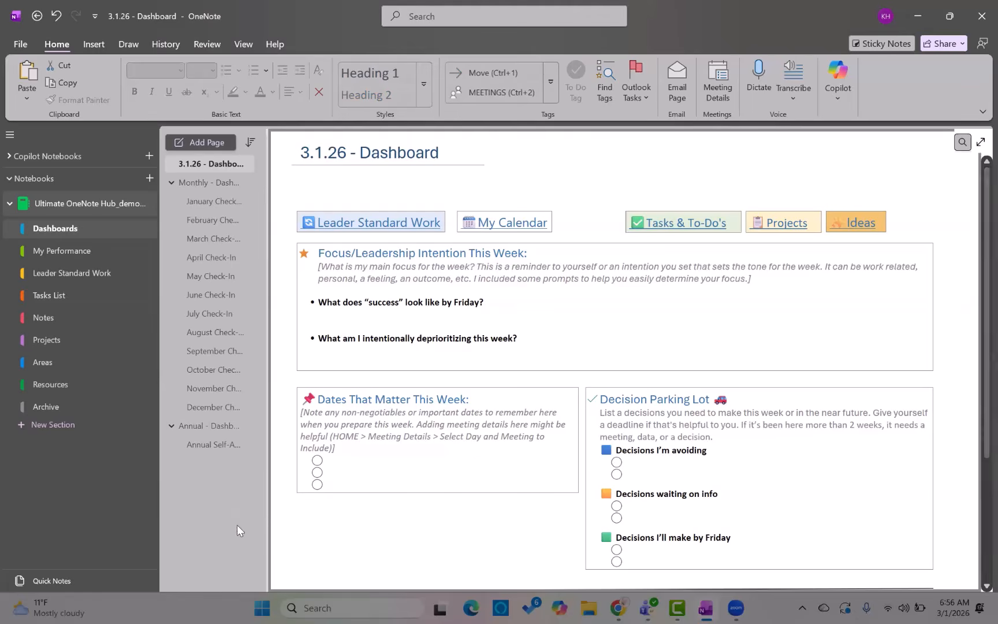
drag(203, 472, 220, 174)
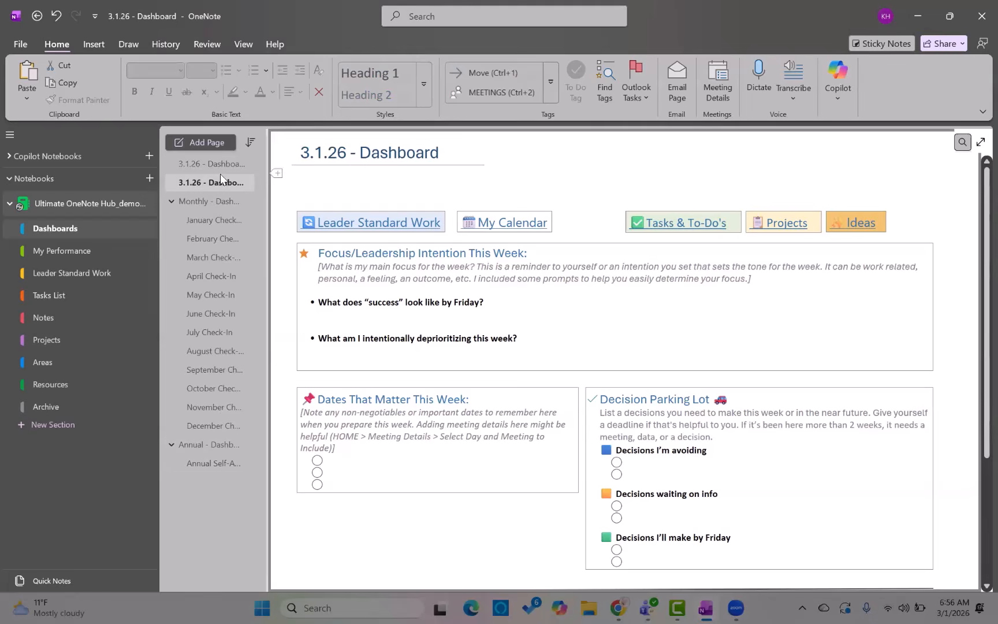
Step: Change the date in the duplicated page's title to 3.8.26
click(326, 155)
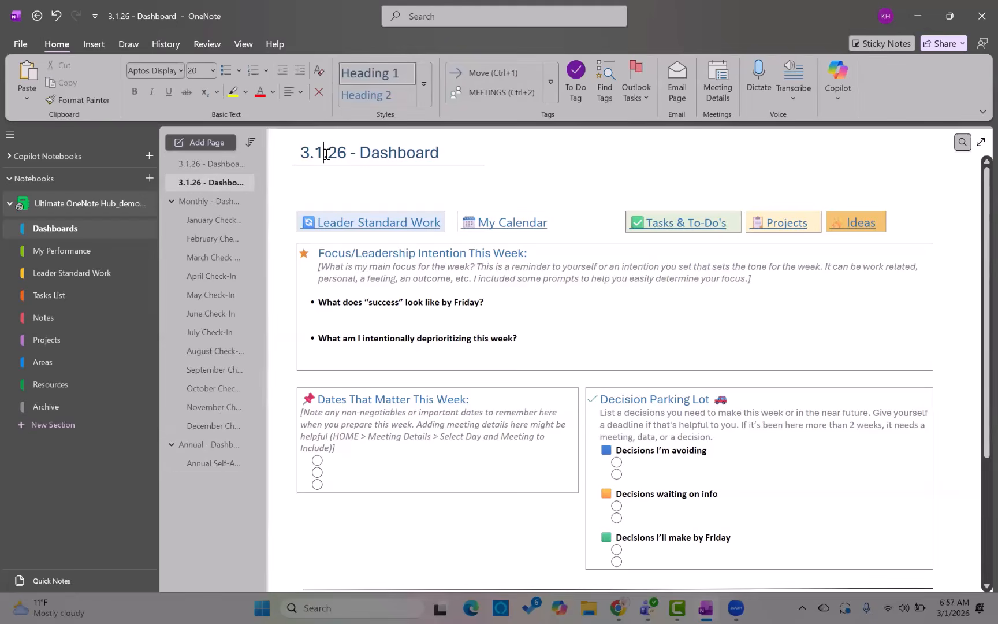
key(BackSpace)
text(8)
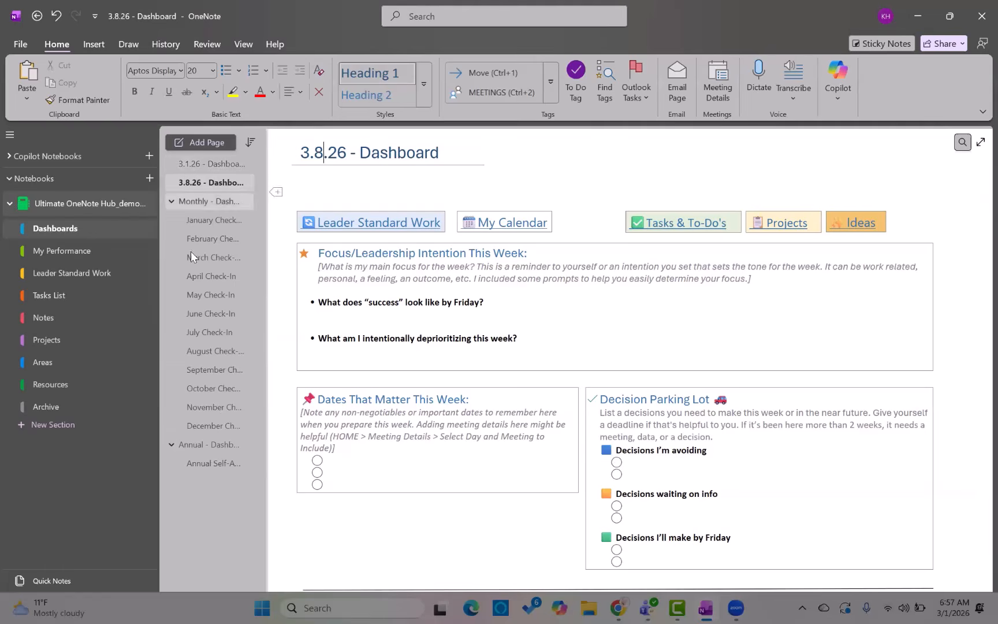
Step: Add a new page titled "Dashboards" and move it to the start of the section's page list
right_click(211, 508)
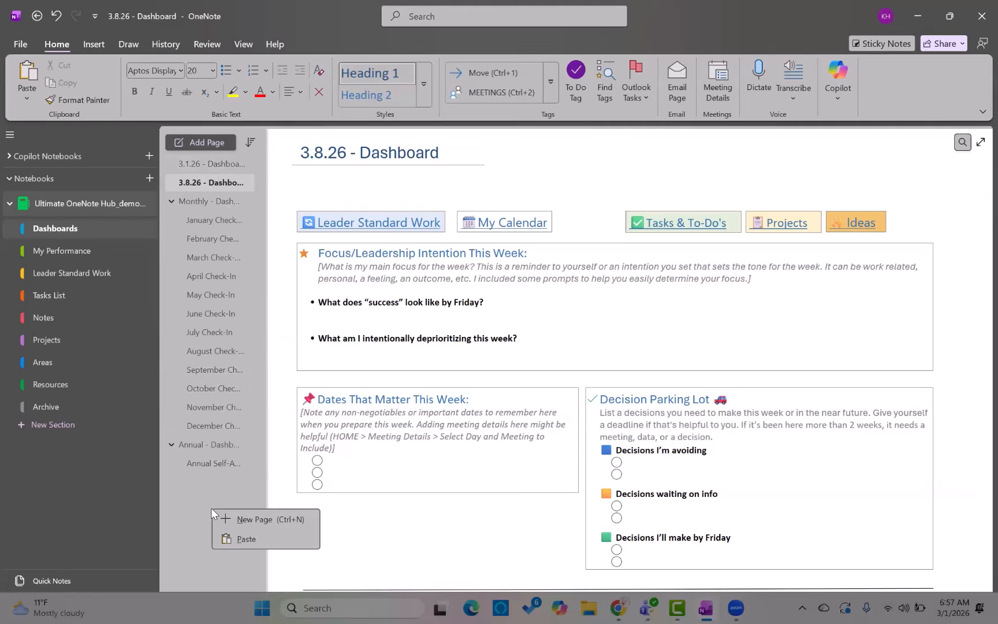
click(232, 525)
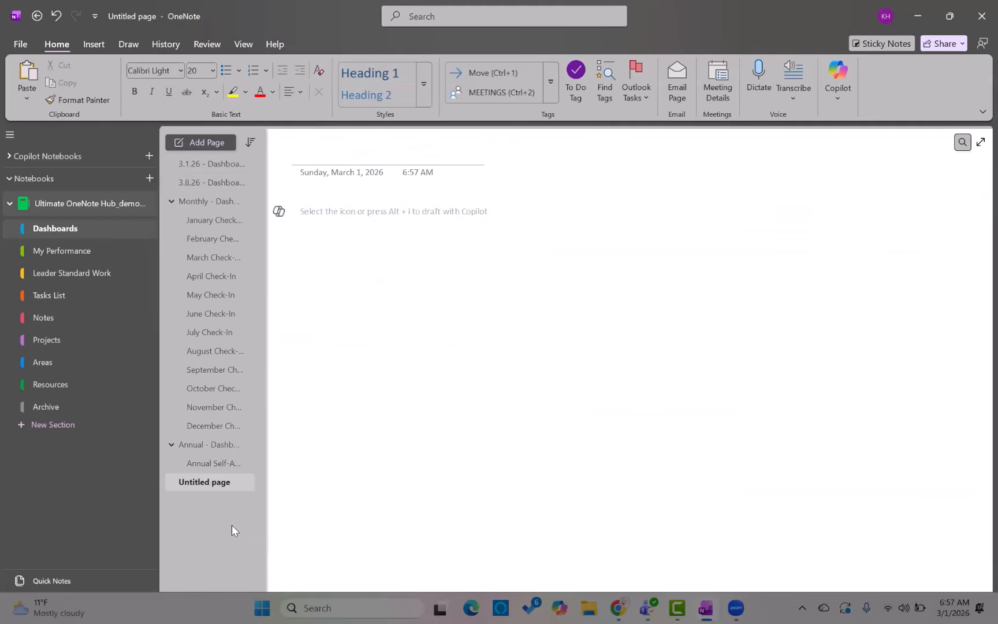
text(Dashboard)
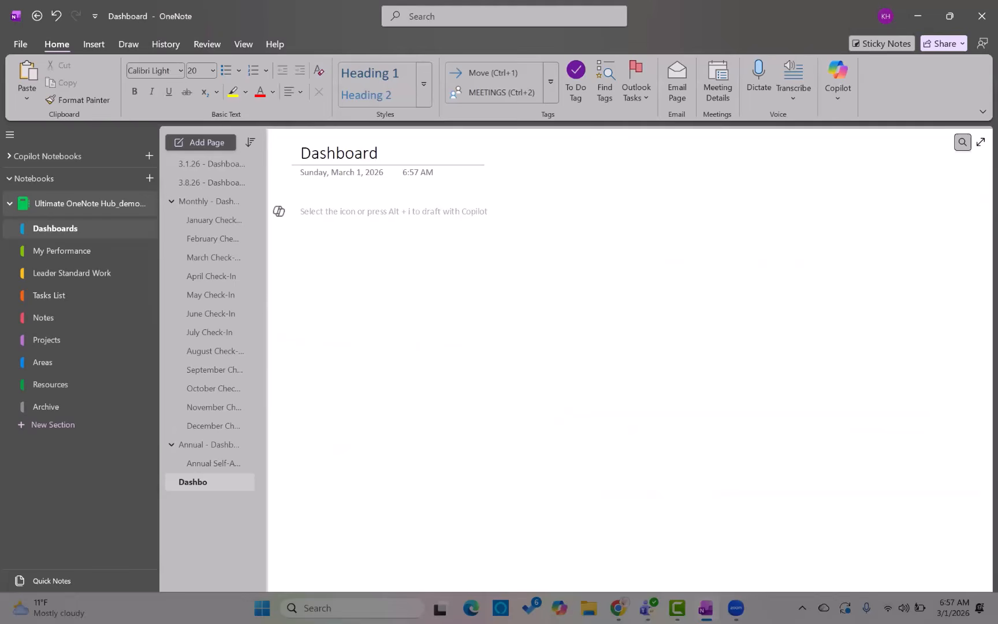
text(s)
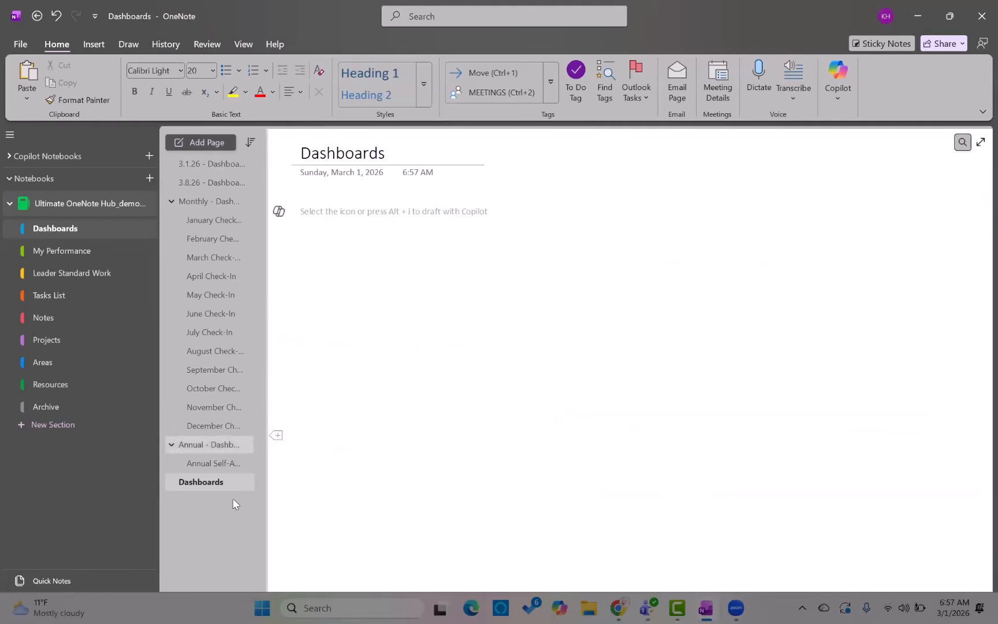
drag(211, 488, 219, 158)
Step: Make the 3.1.26 and 3.8.26 dashboard pages subpages of the Dashboards page
click(200, 184)
right_click(201, 184)
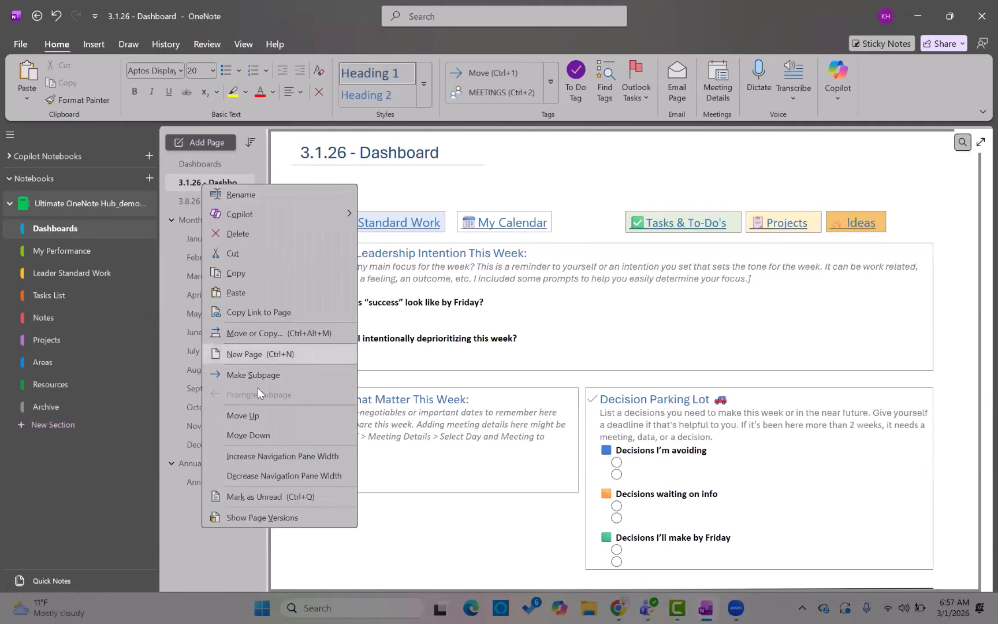
click(264, 377)
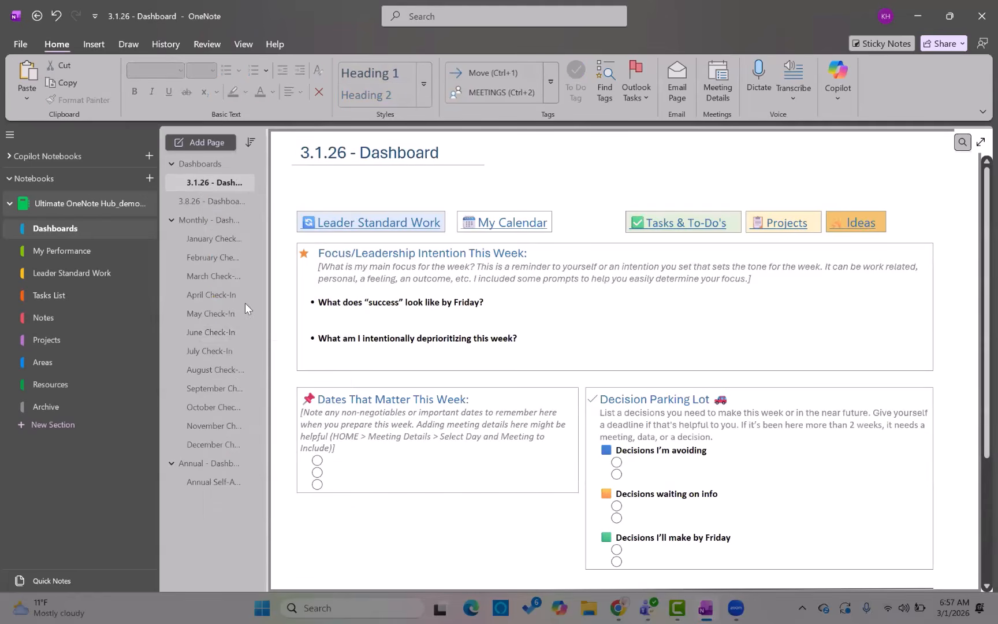
right_click(212, 201)
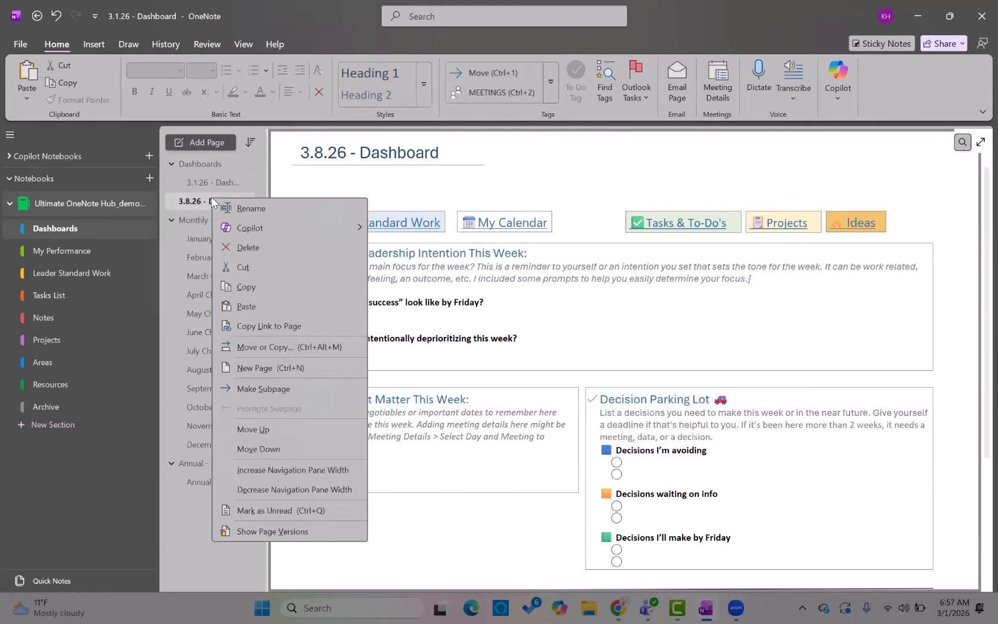
click(294, 389)
click(168, 164)
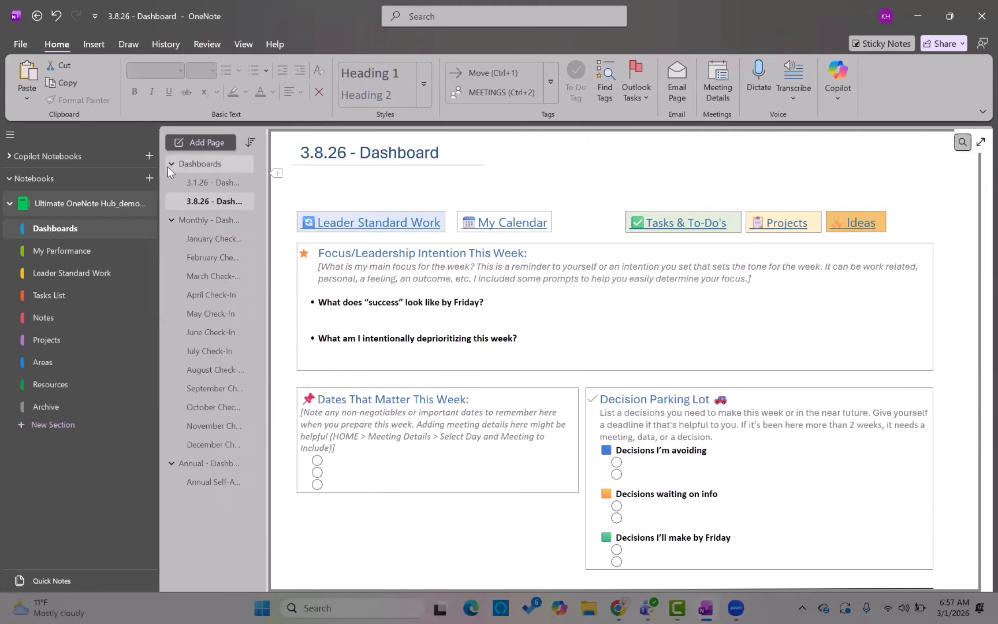
click(169, 165)
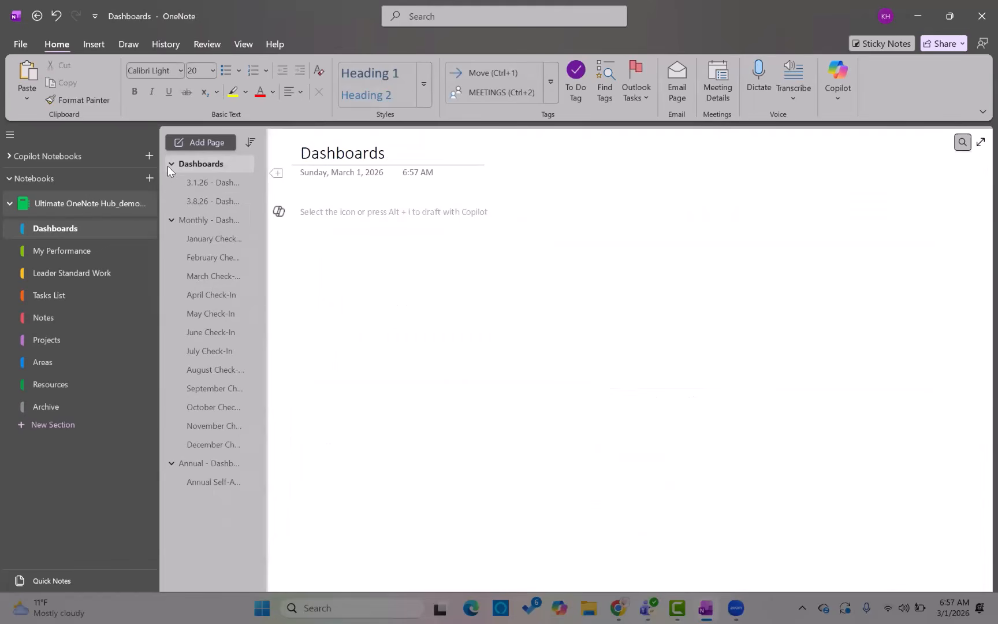
Step: Open the 3.1.26 dashboard page and follow its My Calendar link to review the work week's meetings in Outlook
click(227, 184)
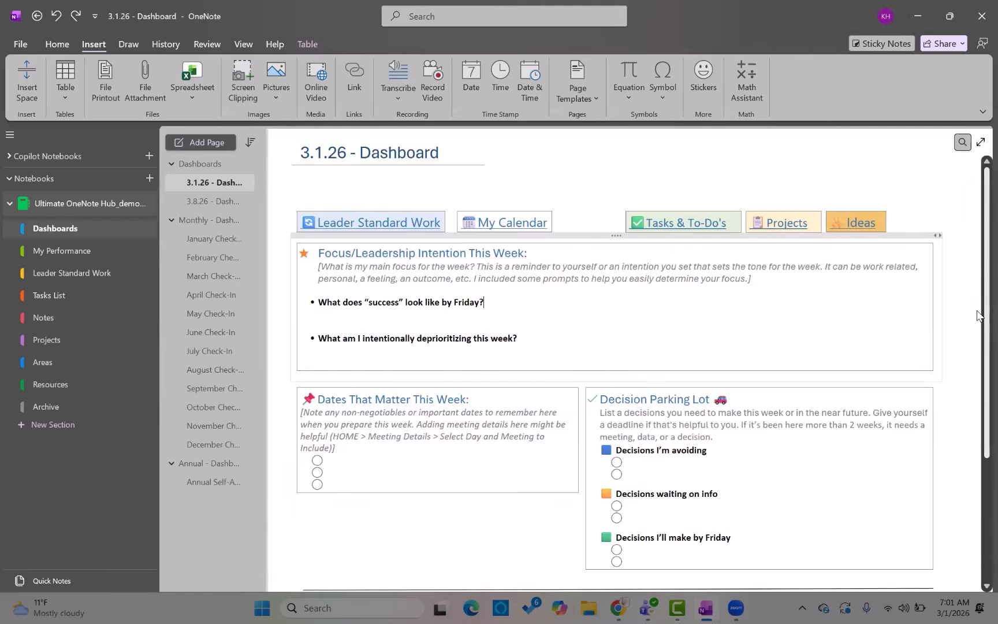
drag(977, 315, 977, 338)
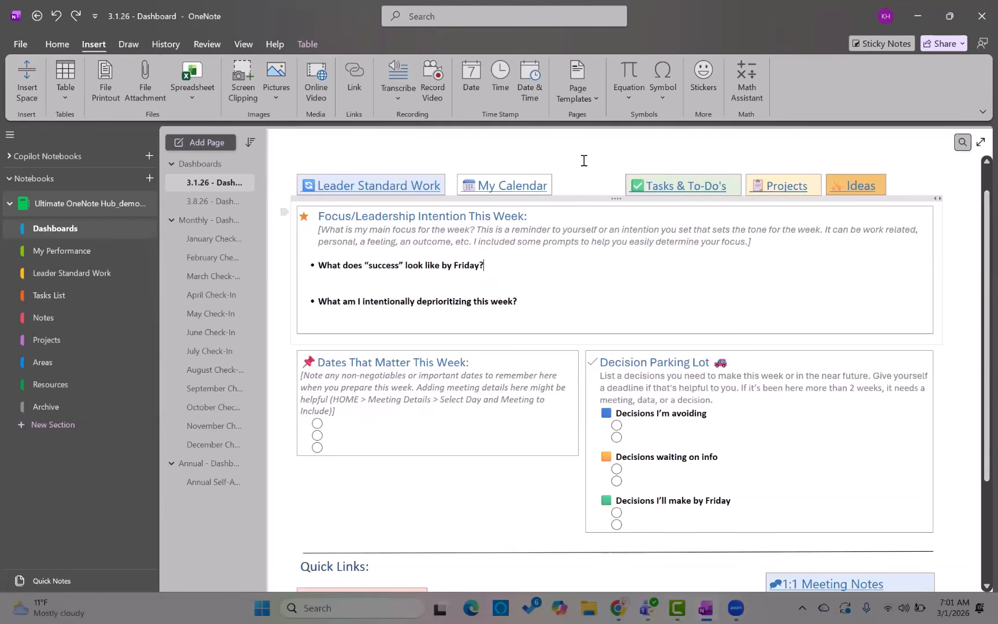
click(519, 193)
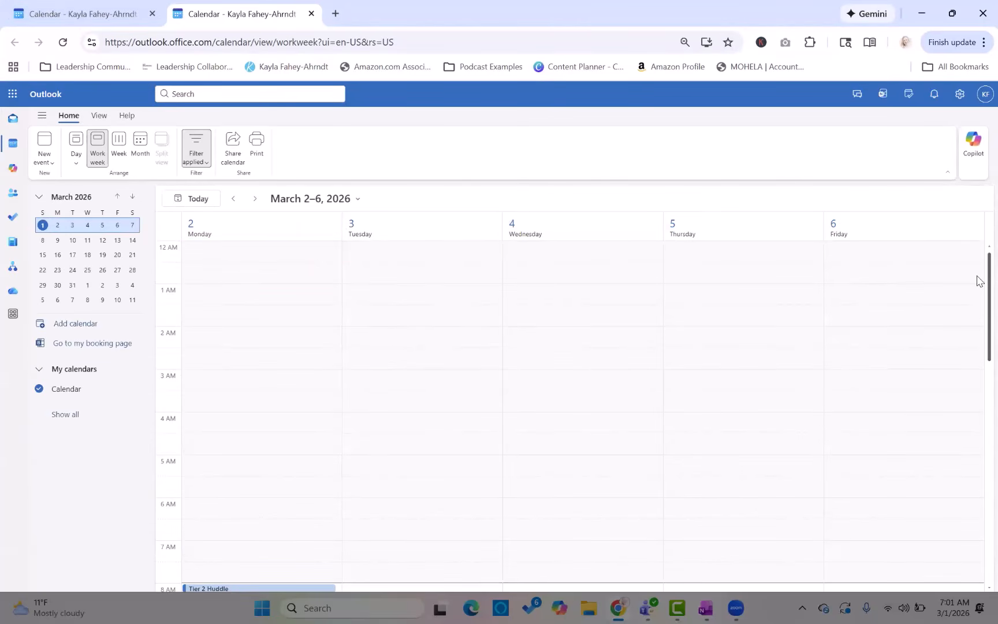
drag(977, 281, 977, 412)
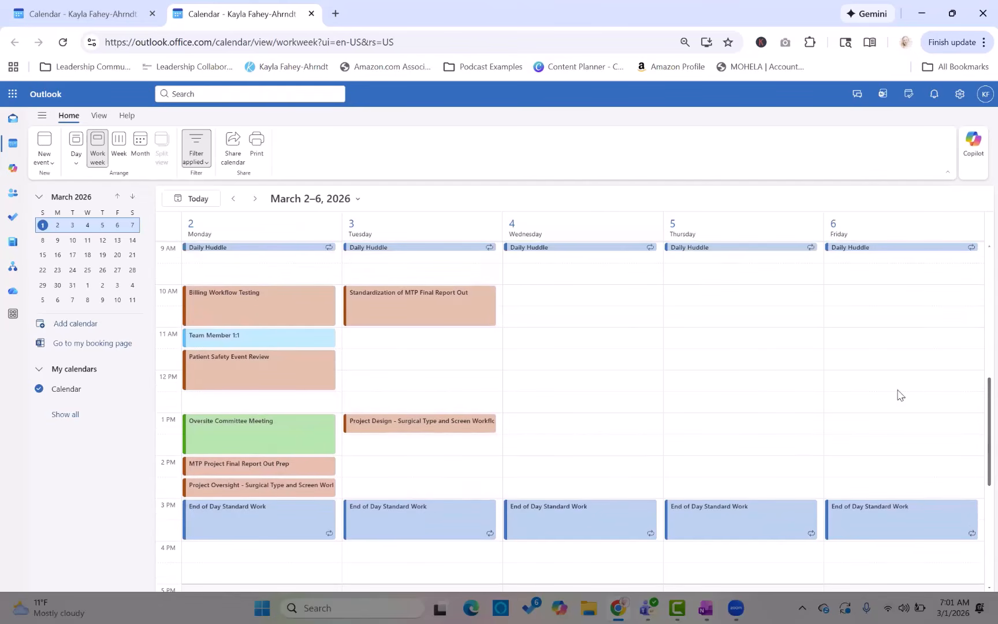
Step: Check the details of Monday's Team Member 1:1 in the Outlook calendar, and switch back to the OneNote dashboard
click(283, 314)
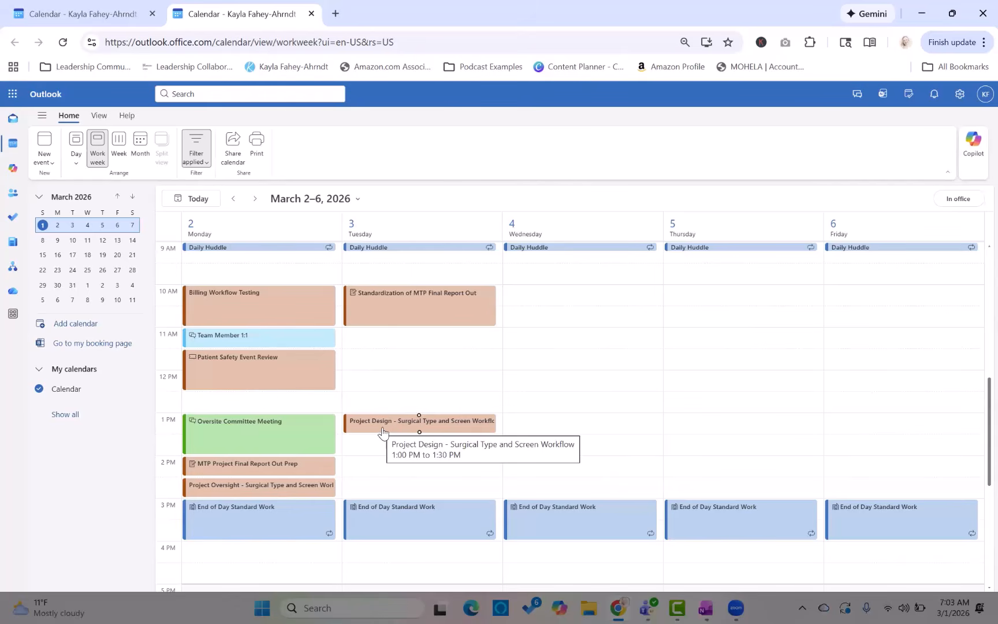
click(267, 342)
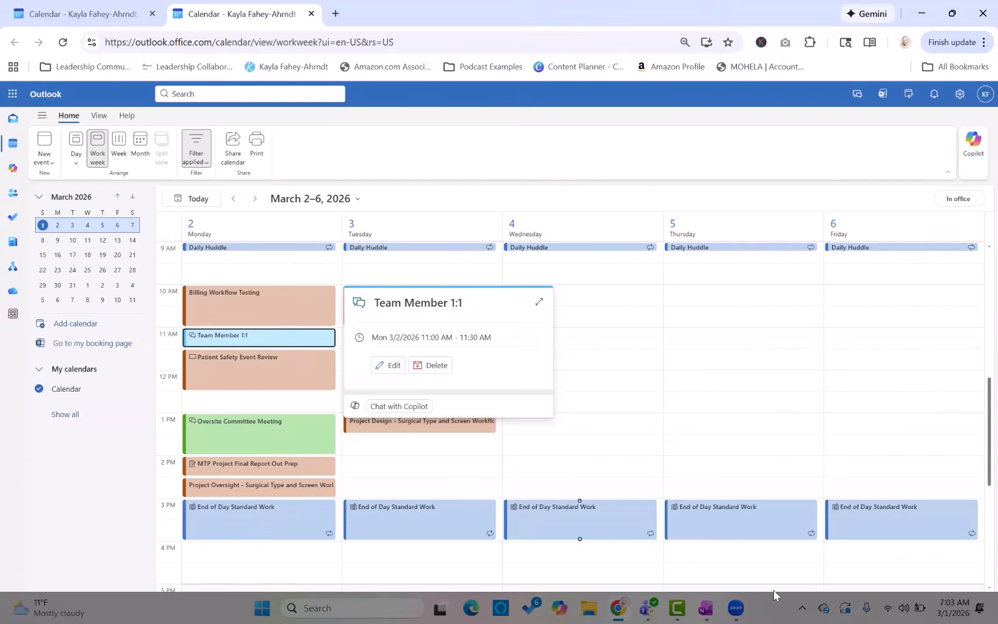
click(706, 607)
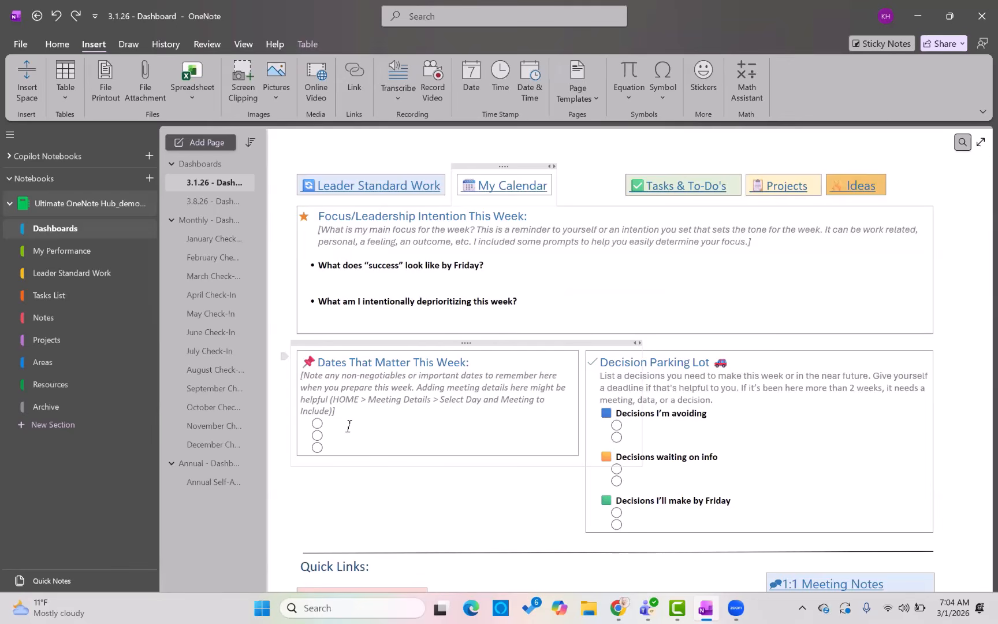
Step: Enter "3/3 - Final MTP Report out mtg" as the first checklist item under Dates That Matter This Week
click(327, 424)
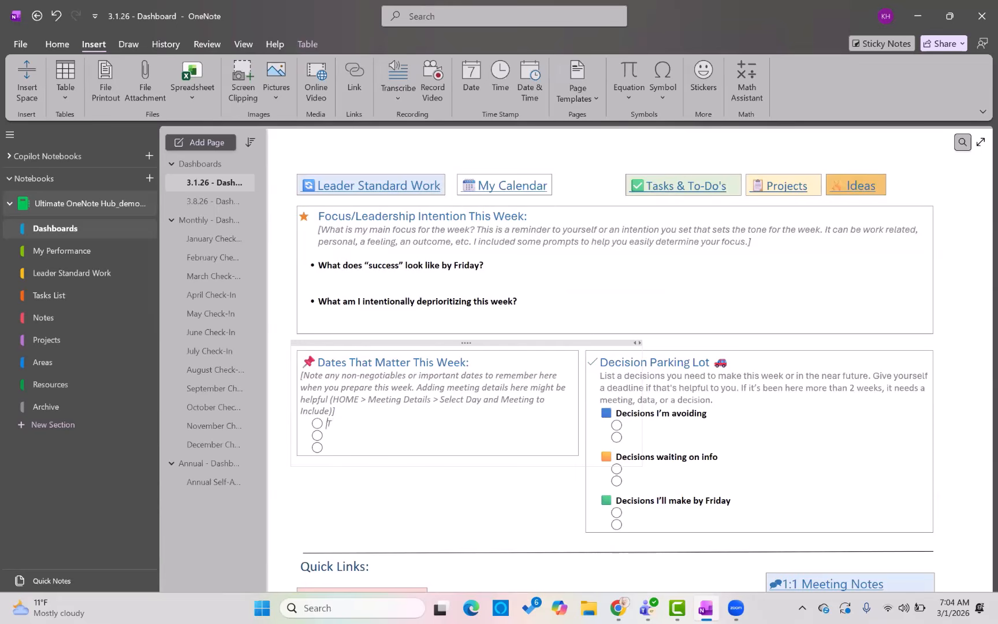
text(3/)
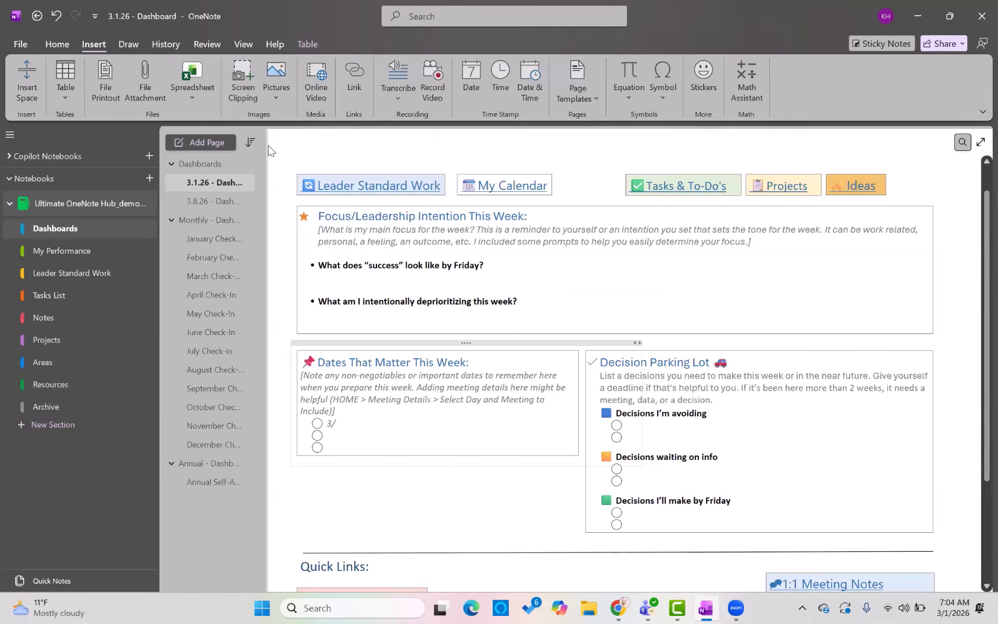
text(3)
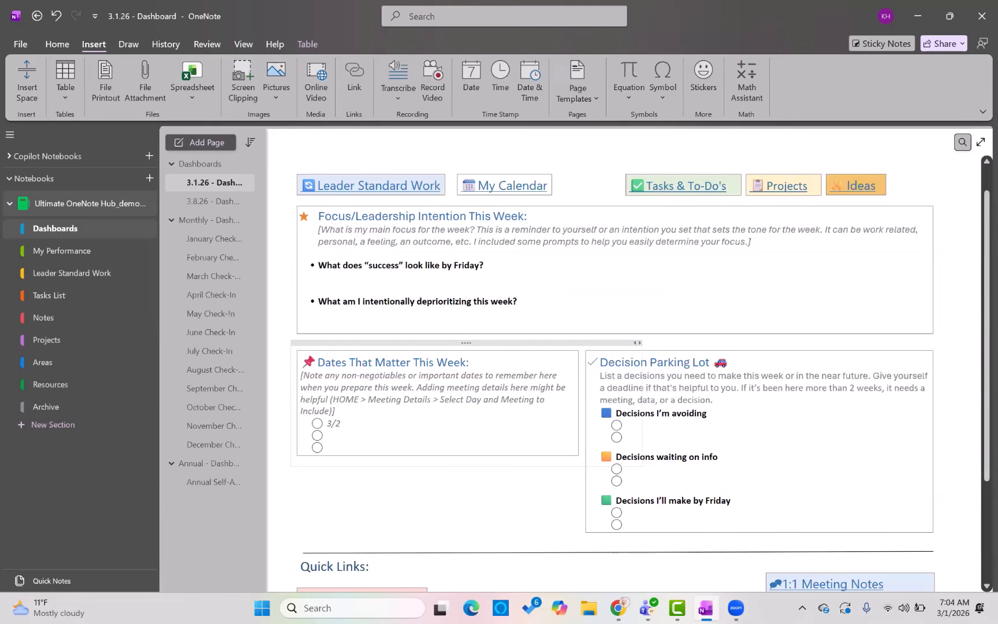
text( - Final MTP Report out mtg )
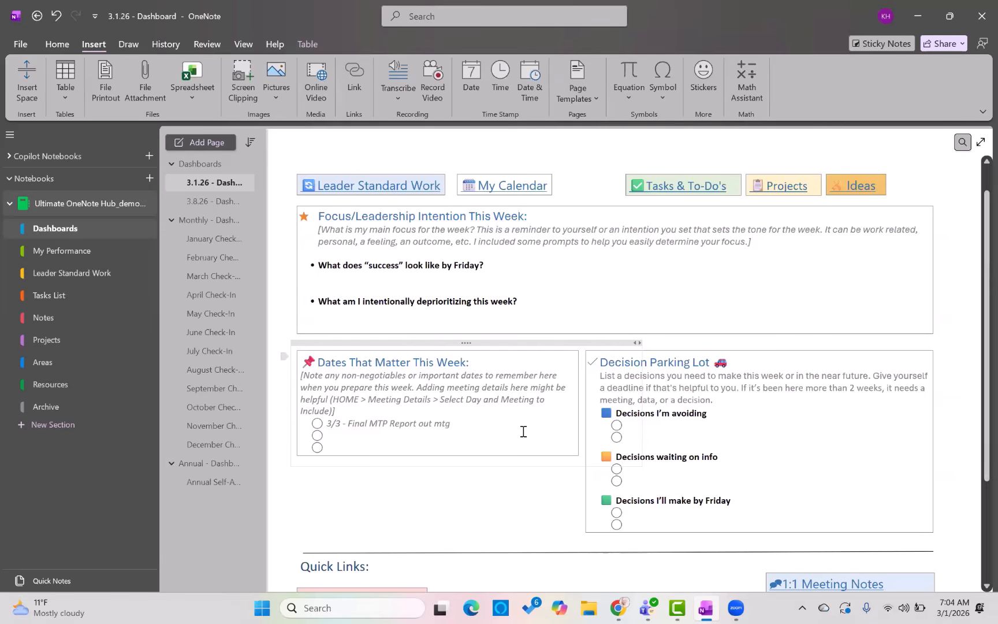
text(()
key(BackSpace)
key(BackSpace)
Step: Insert the checklist item "3/2 - Leader 1:1" above the 3/3 entry in Dates That Matter This Week
click(325, 424)
key(Return)
key(BackSpace)
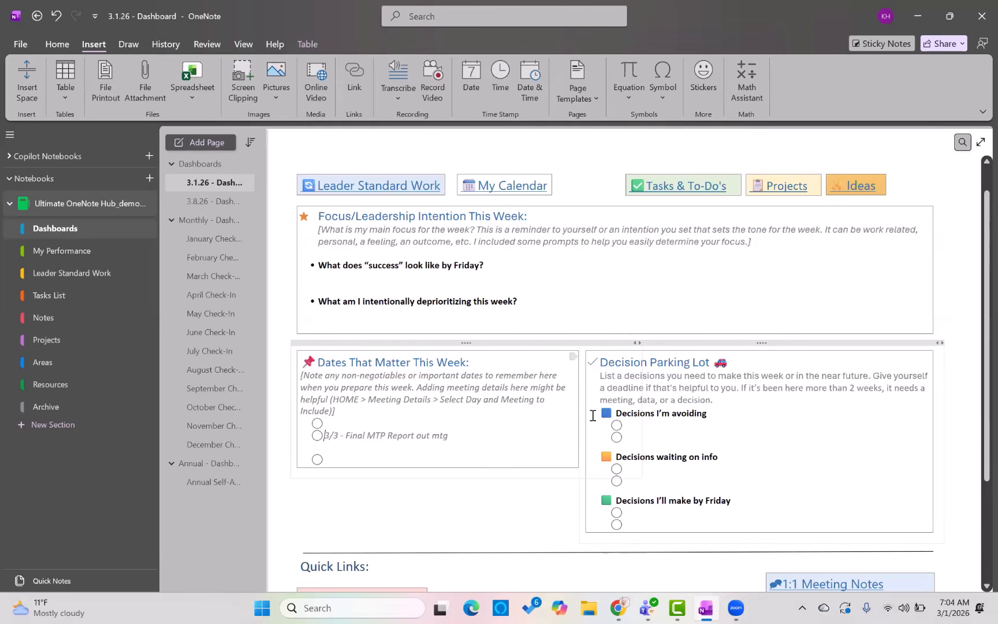
text(3/2)
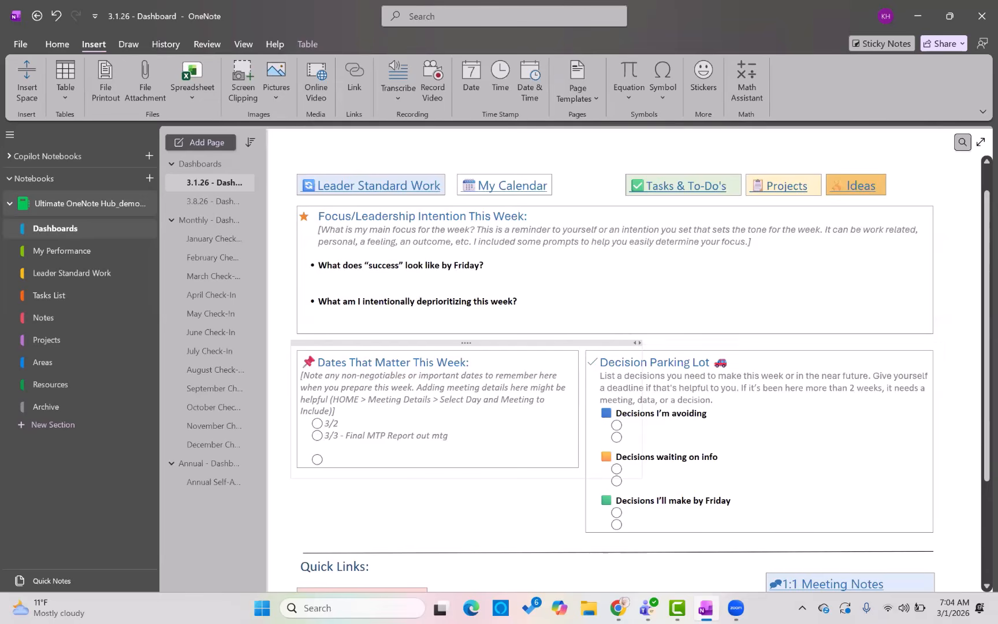
text( 0 L)
text(eader 1)
text(:1)
click(521, 485)
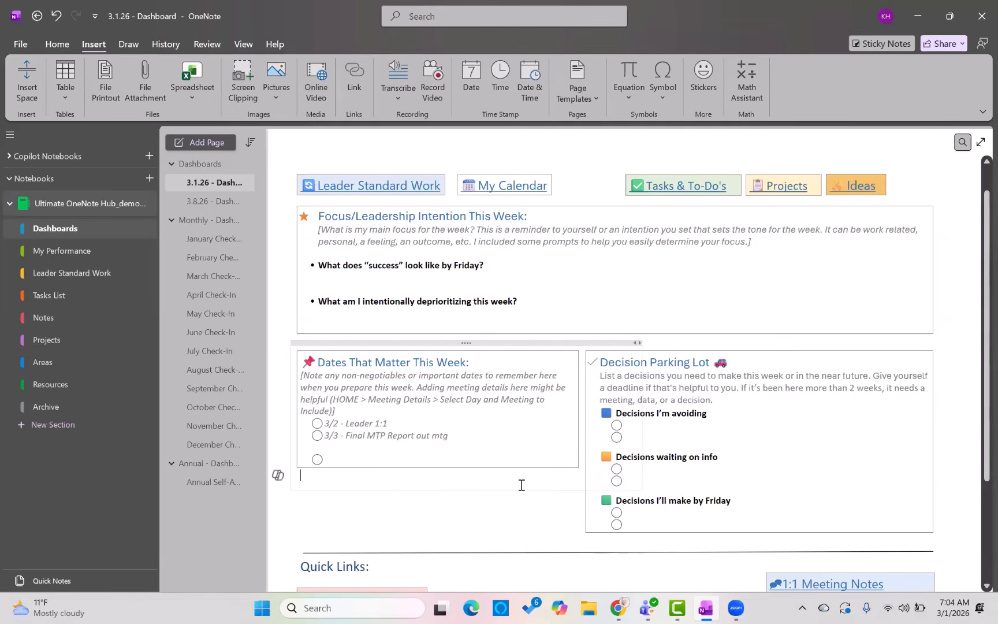
Step: Enter "membership tier - need to decide by end of week" as the first item under Decisions I'm avoiding
click(654, 471)
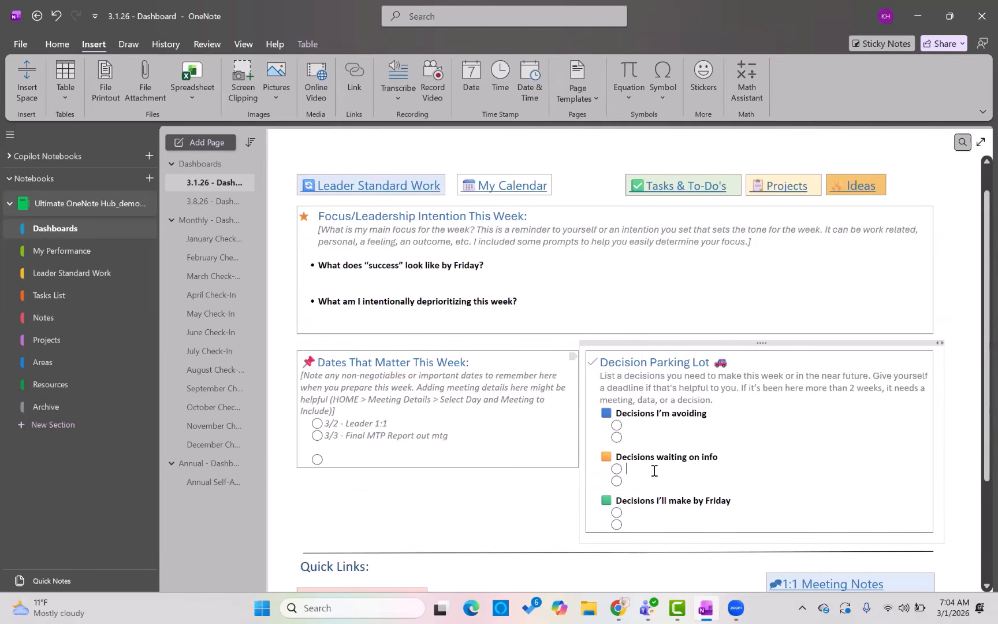
click(650, 427)
text(membership)
key(BackSpace)
key(BackSpace)
key(BackSpace)
key(BackSpace)
key(BackSpace)
key(BackSpace)
key(BackSpace)
key(BackSpace)
key(BackSpace)
key(BackSpace)
text(membership)
text(s)
key(BackSpace)
text(tier - need to decide b )
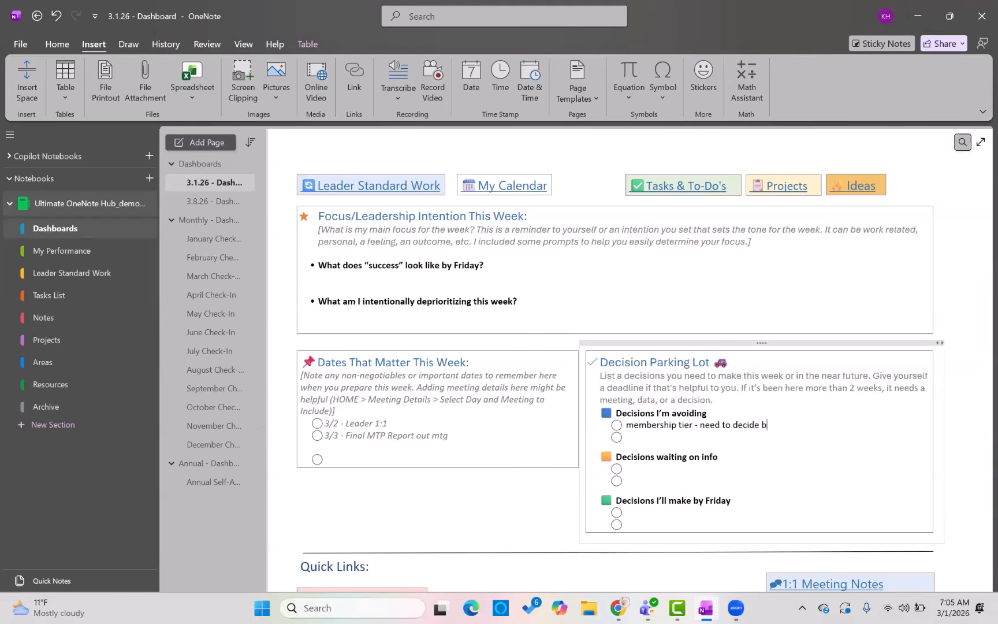
text( end of week)
Step: Enter "More design meetings after 3/3?" as the first item under Decisions waiting on info
click(651, 477)
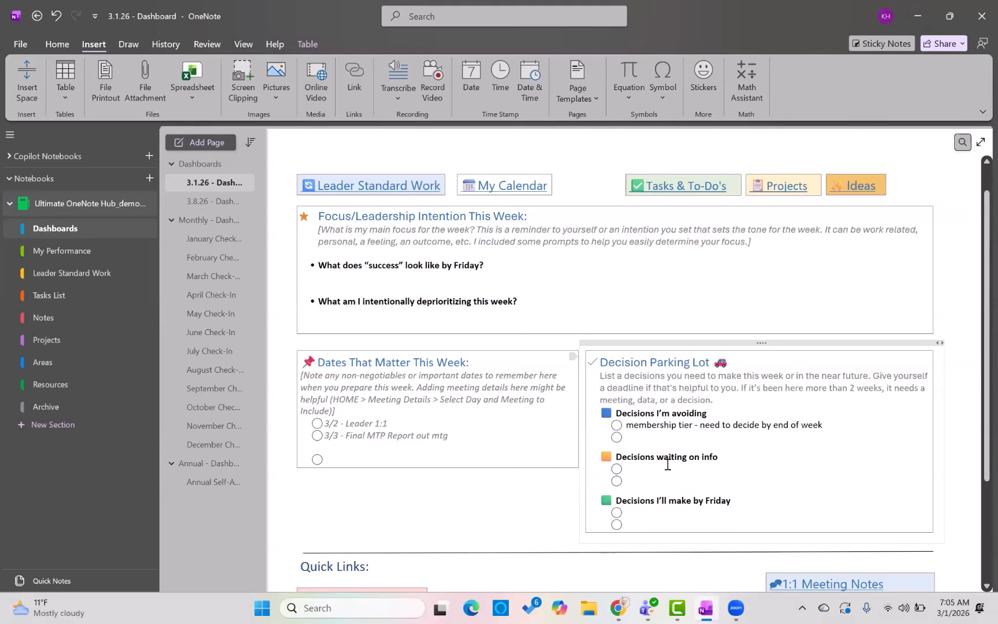
text(Mo)
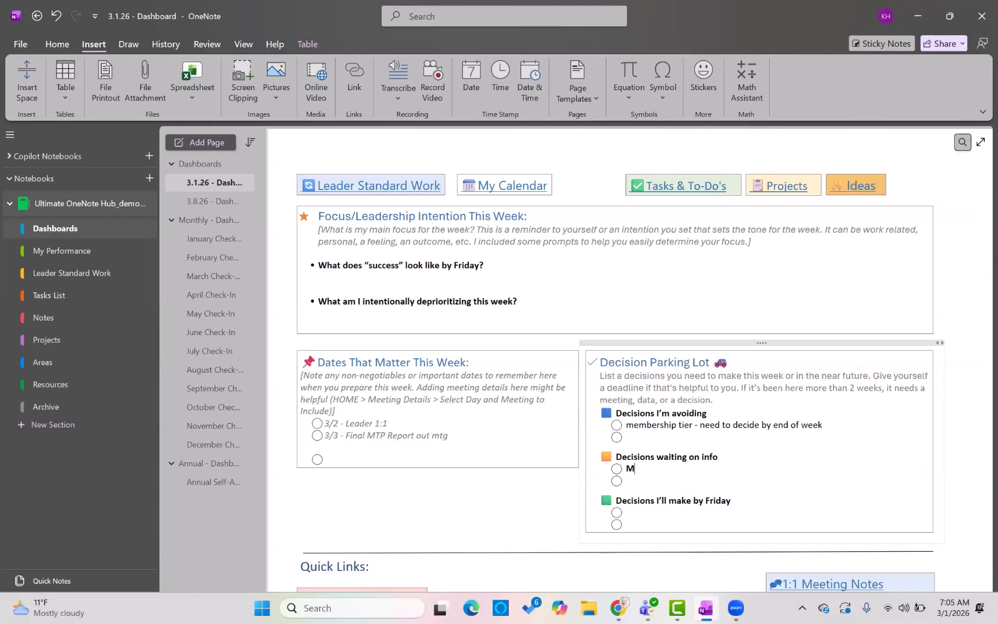
key(BackSpace)
key(BackSpace)
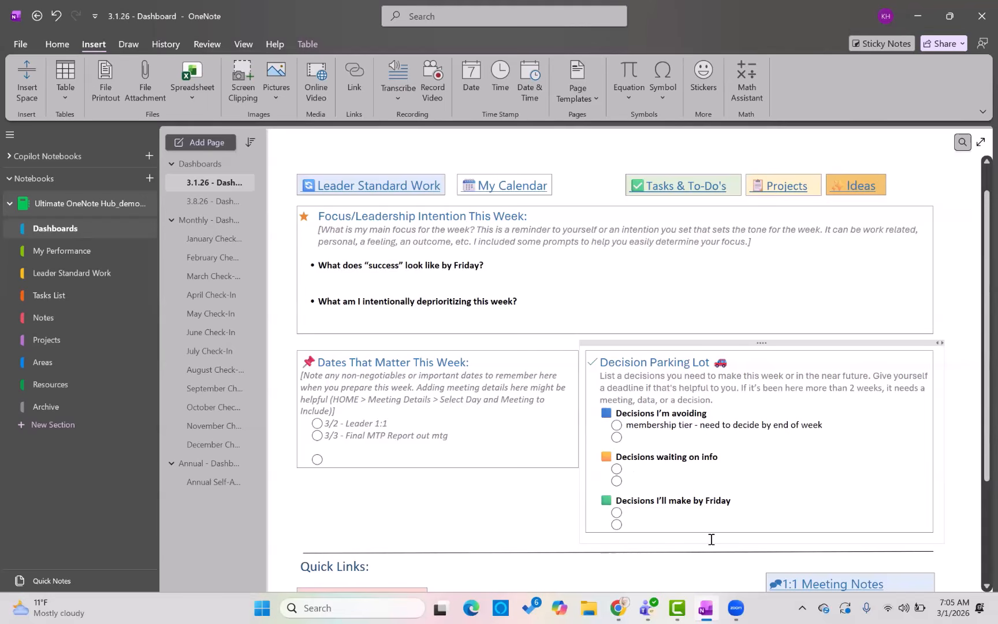
text(o)
key(BackSpace)
text(More design meetings)
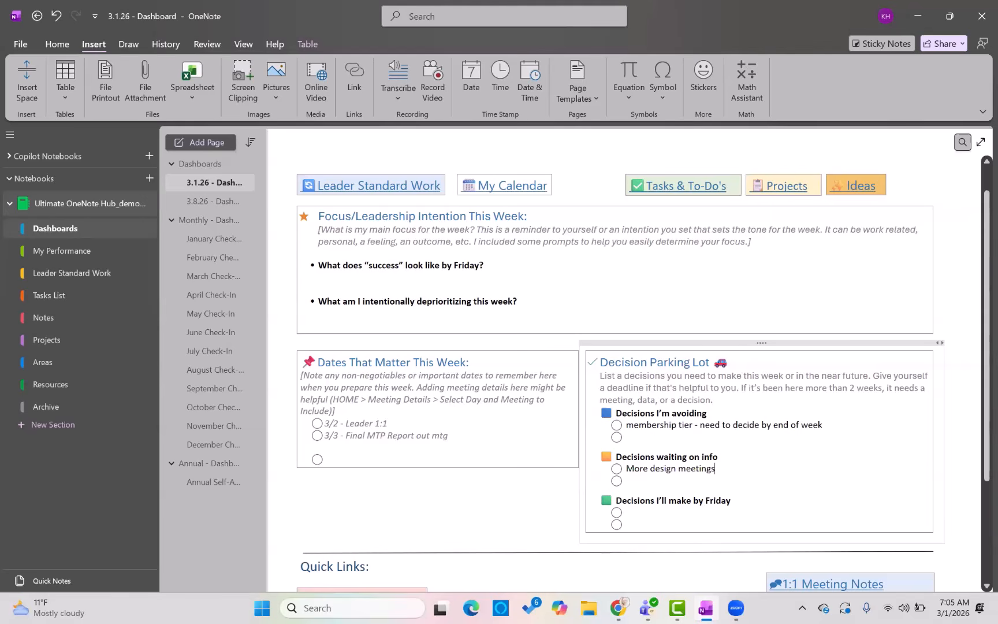
text( after 3/3?)
Step: Move the membership tier text from Decisions I'm avoiding to the first item under Decisions I'll make by Friday
drag(829, 428, 624, 431)
key(ctrl+c)
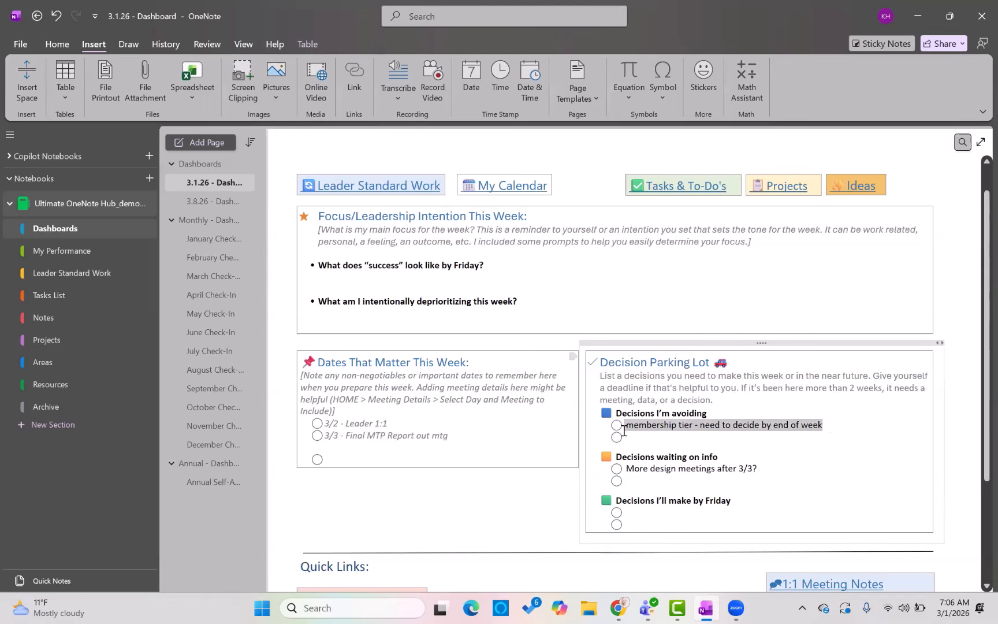
click(645, 515)
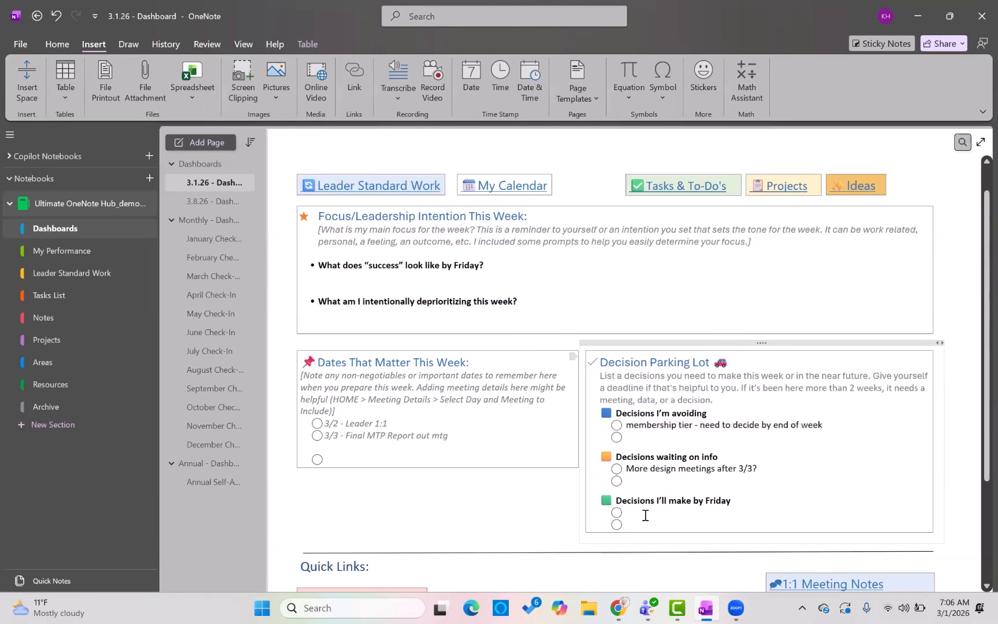
key(ctrl+v)
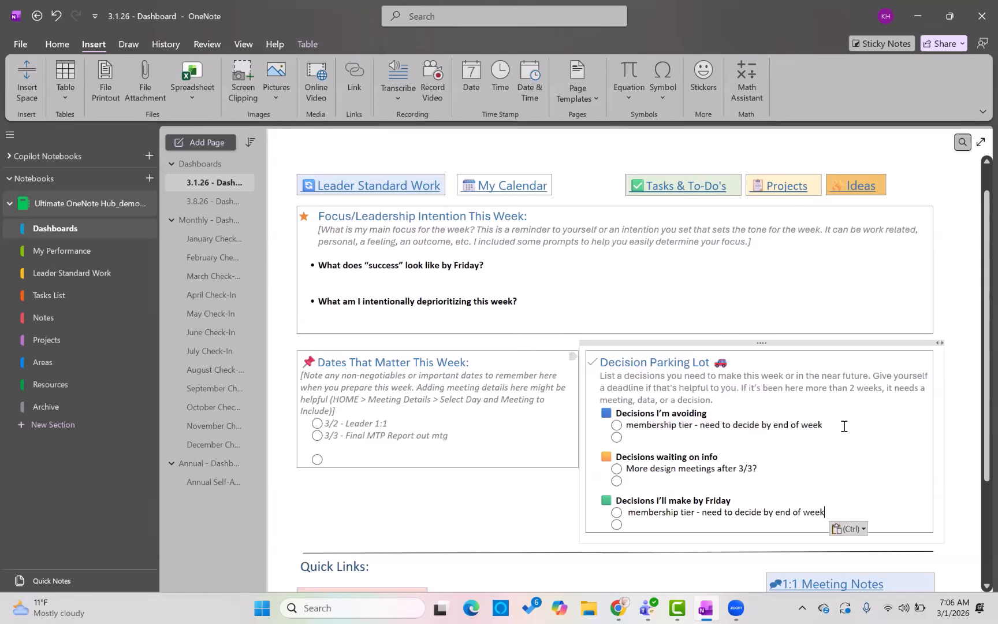
drag(844, 426, 627, 426)
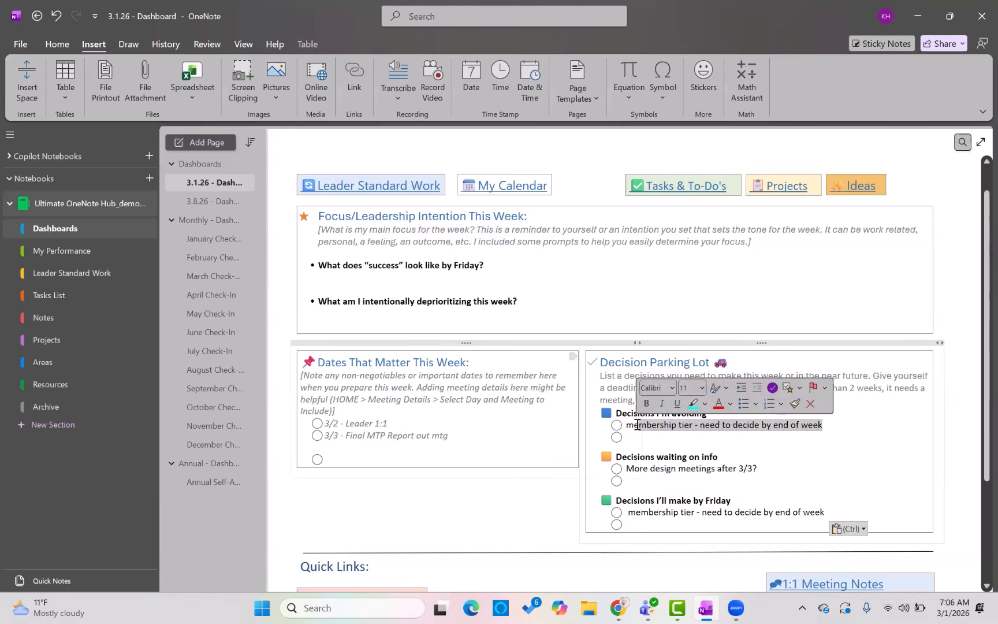
text(m)
key(BackSpace)
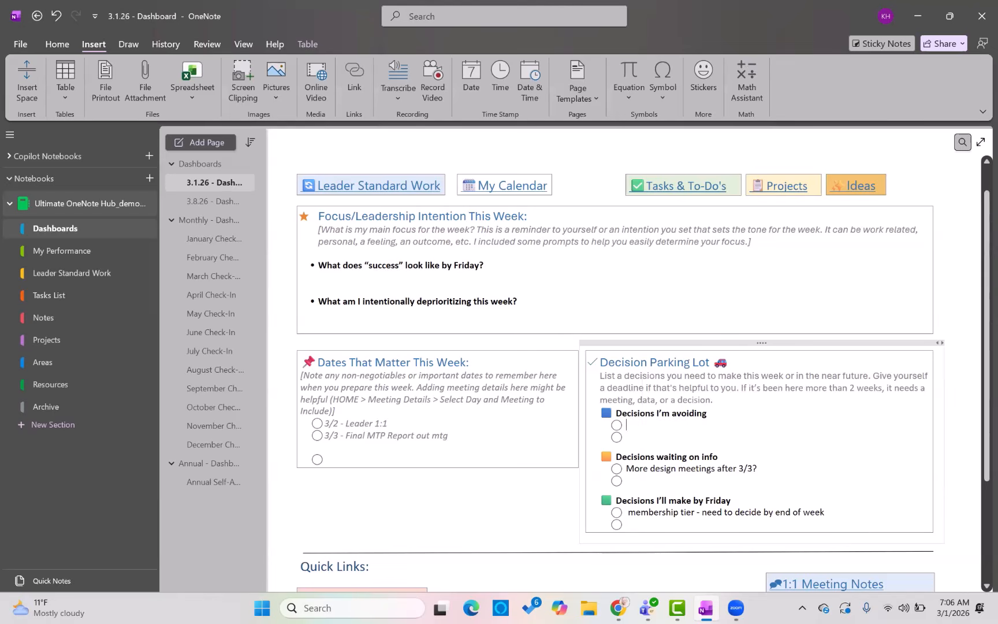
Step: Under the "success" by Friday question, add the sub-bullet "Clarity around next steps for MTP Standardization Project - timeline for go-live after meeting with IT."
scroll(753, 517, down, 1)
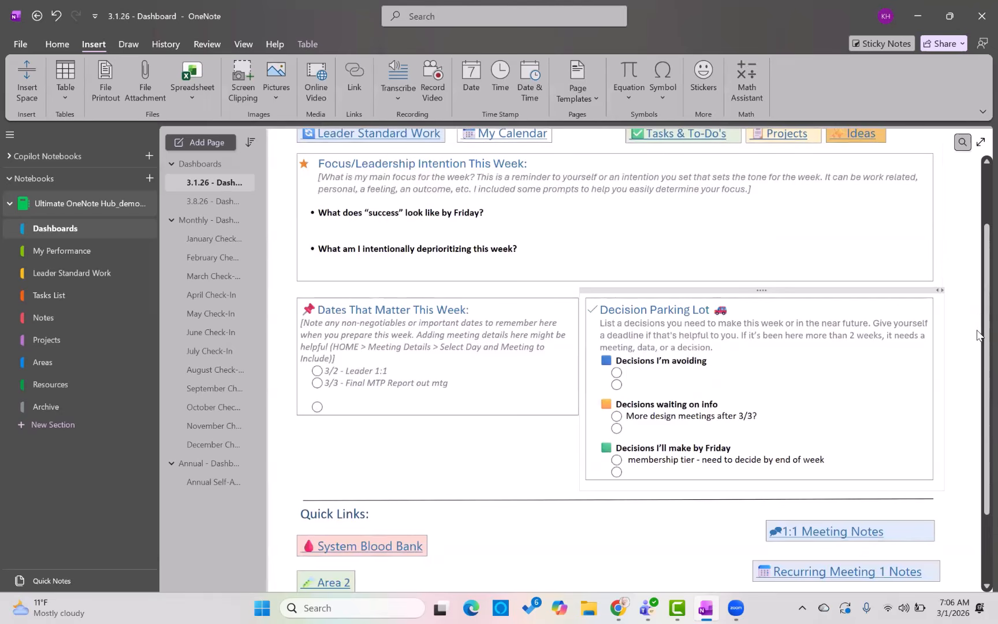
click(915, 336)
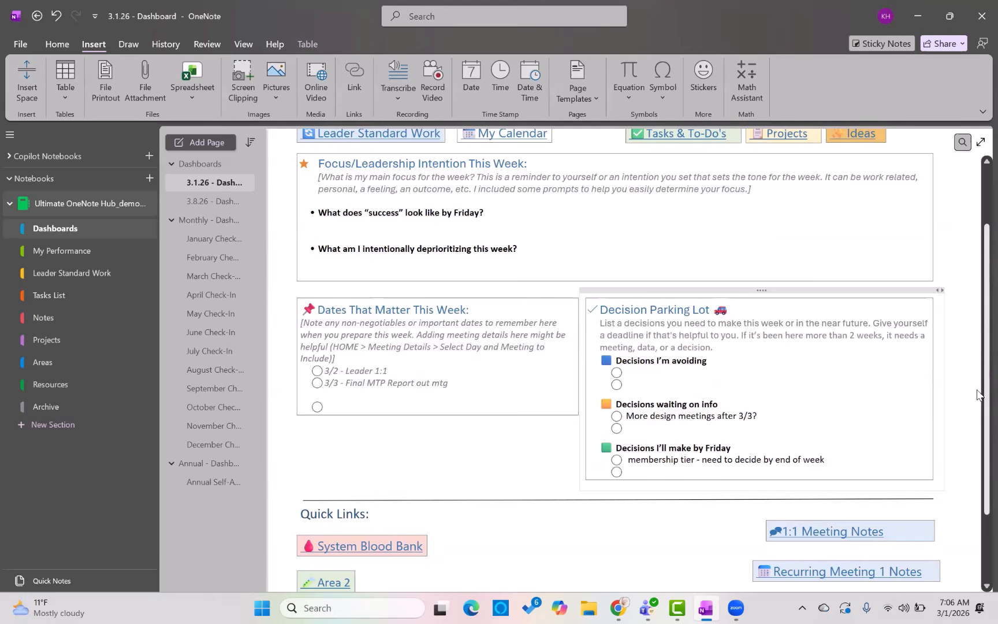
drag(977, 393, 978, 338)
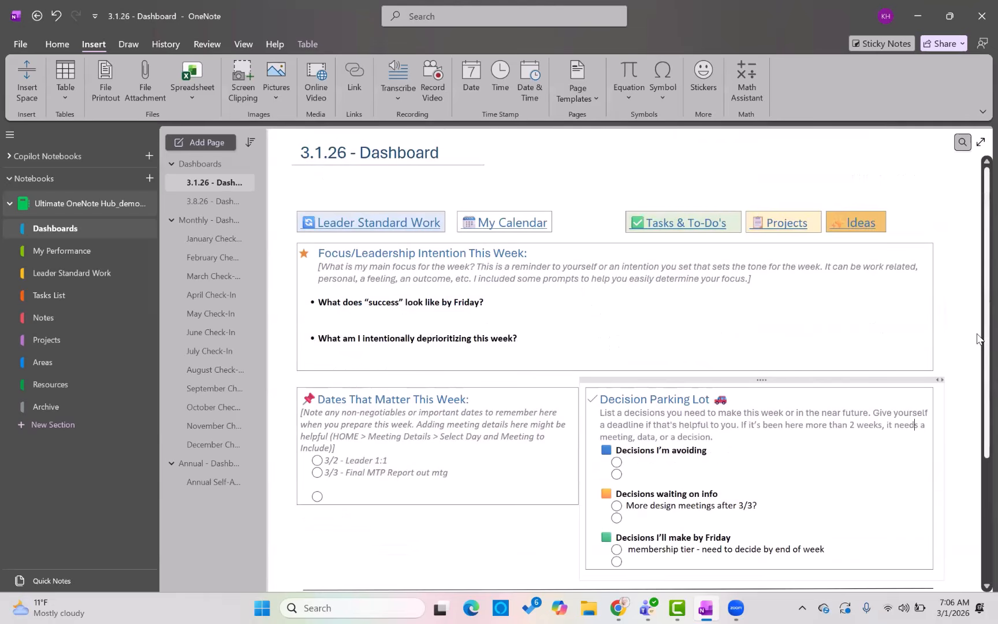
click(434, 320)
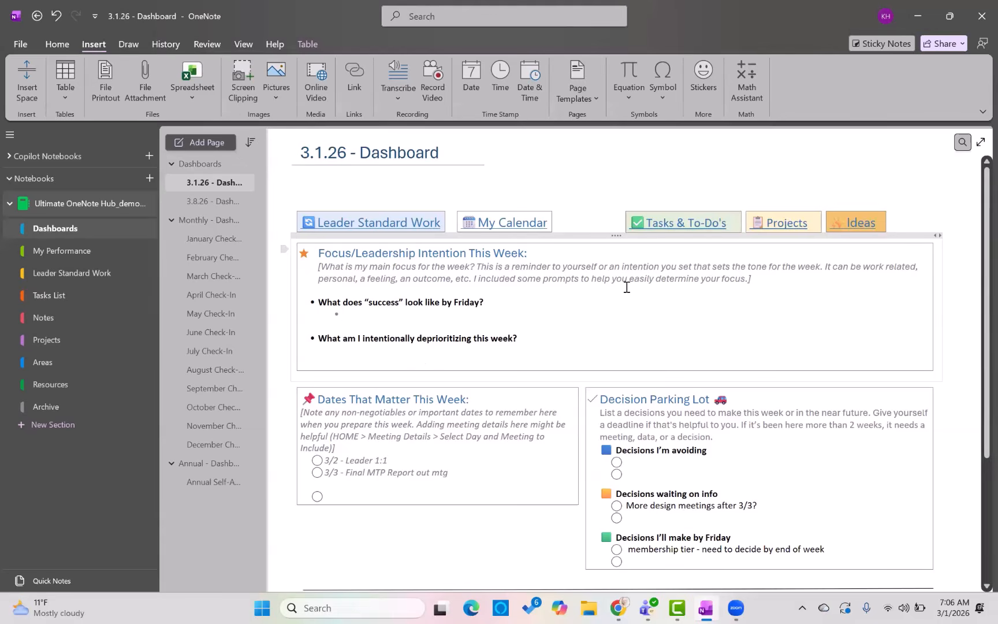
text(Clarity around next step)
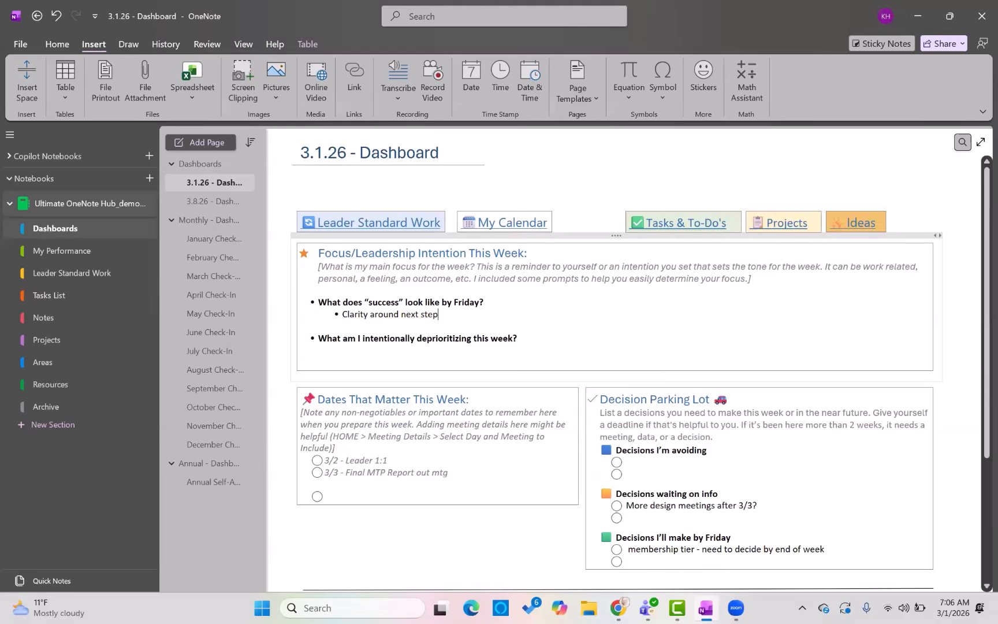
text(s for MTP Standardization Pr)
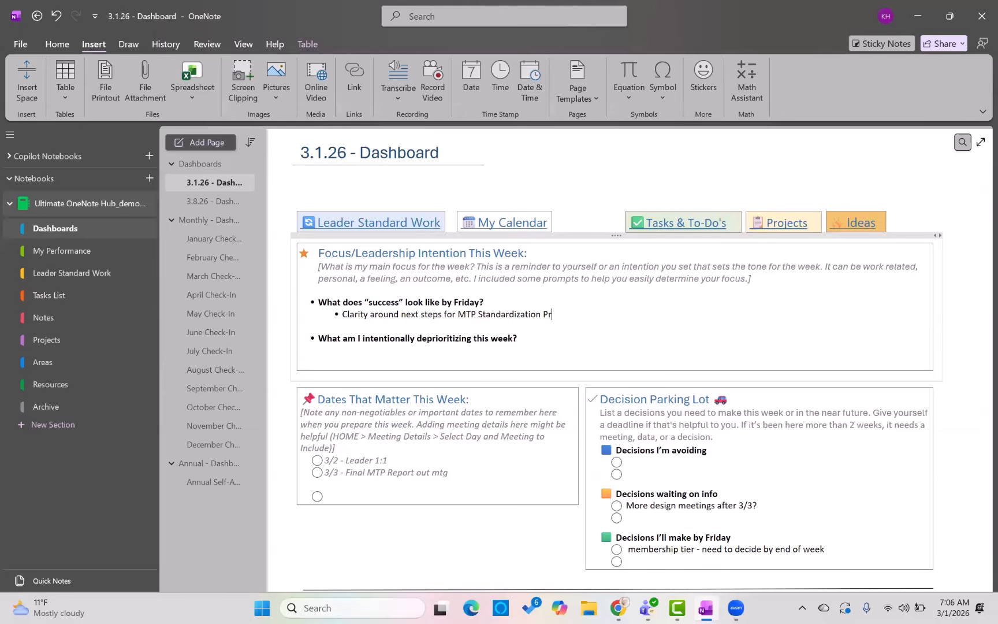
text(oject -)
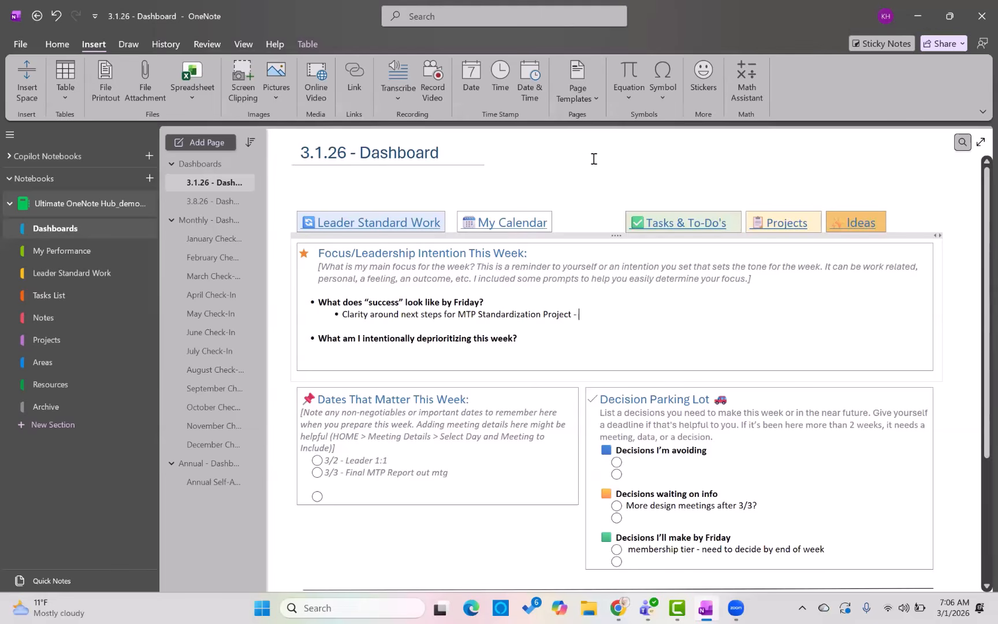
text( timeline )
text(for go-l)
text(ie)
text(e after me)
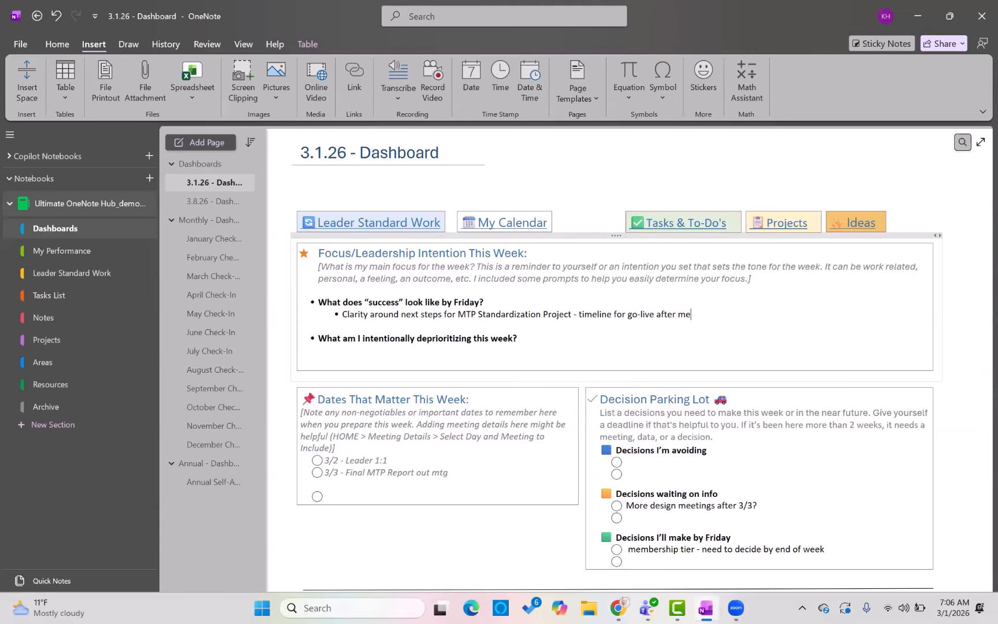
text(eting with IT.)
Step: Add a second success sub-bullet reading "Ensure I get workouts done 3x/wk and eat my lunch + H2O"
key(Return)
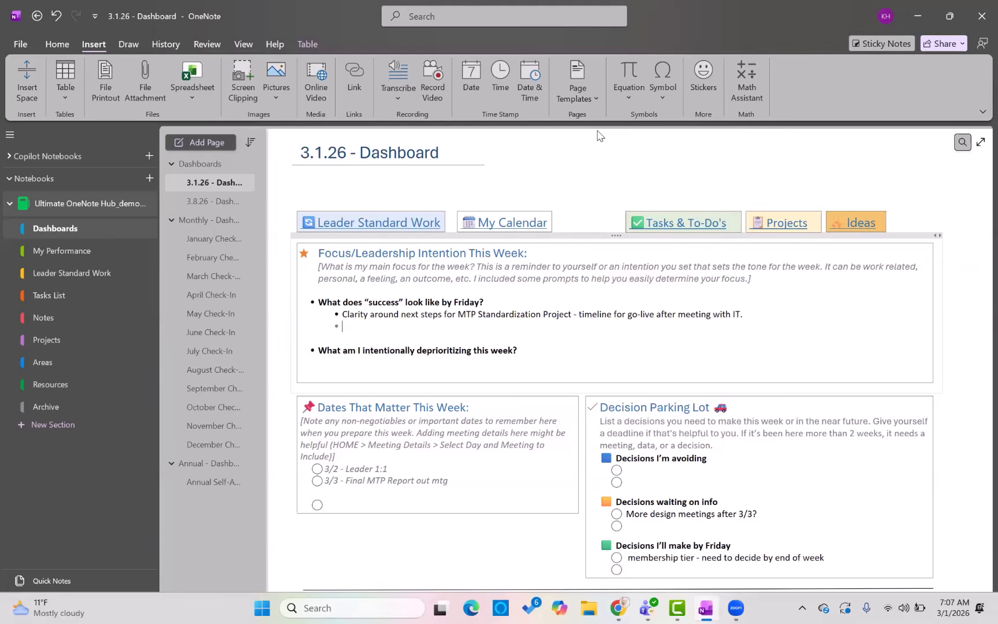
text(Ensure I get workouts done 3x/wk and)
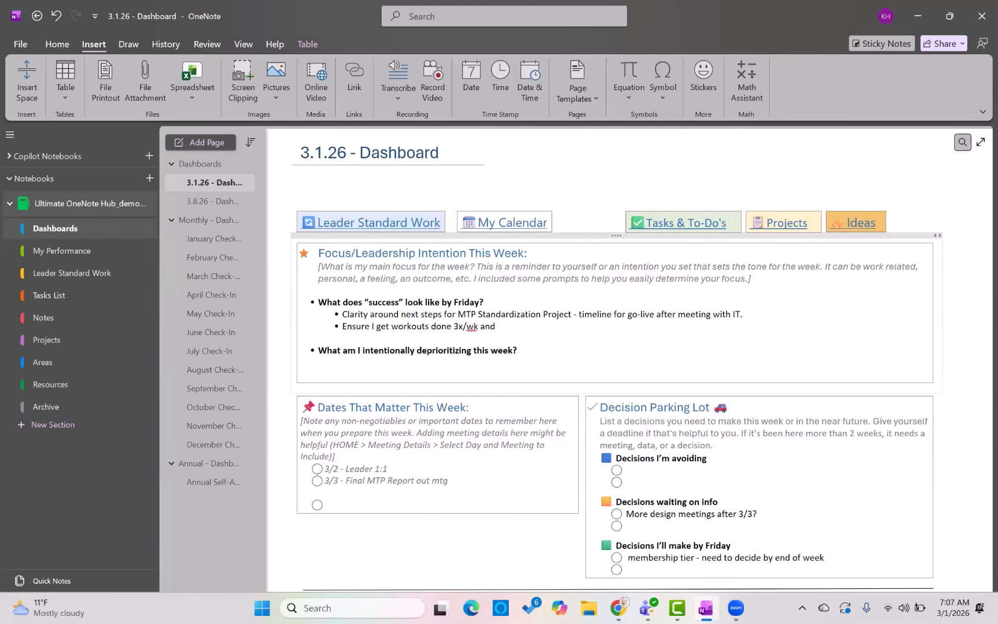
text( eat my lunch)
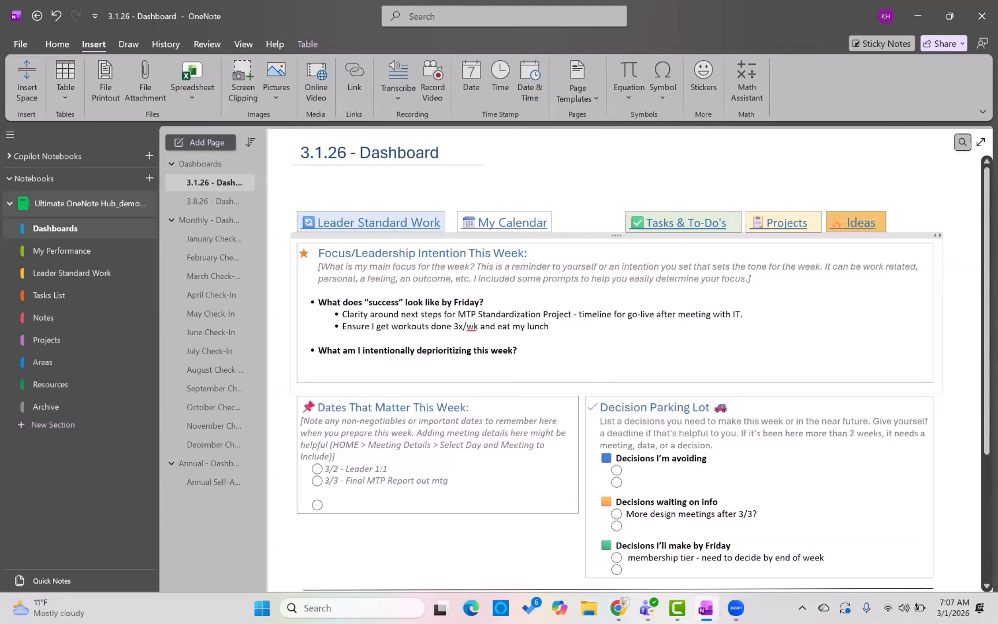
text(+ H20)
key(BackSpace)
text(O)
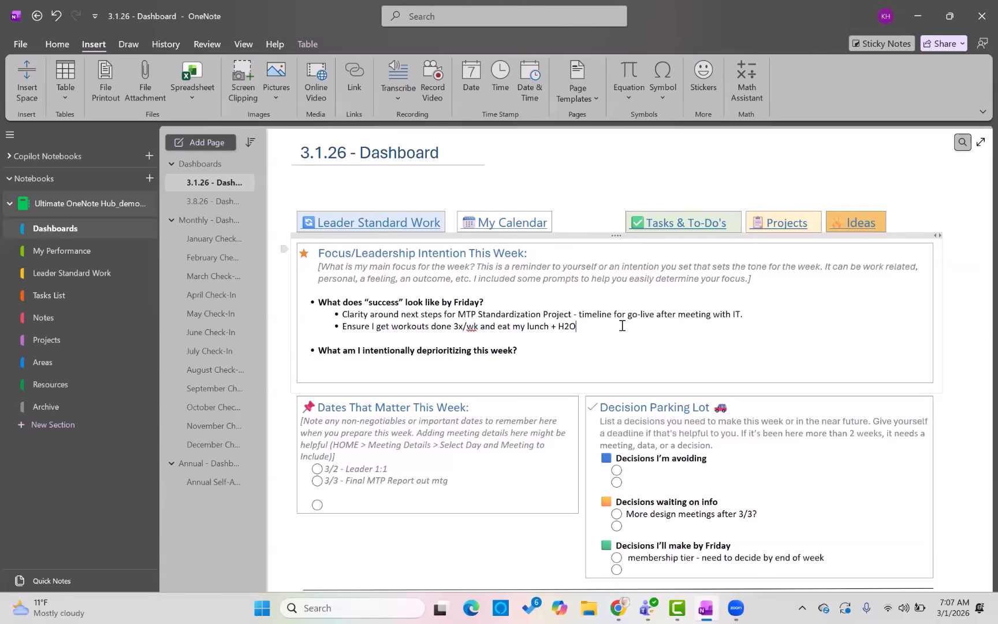
Step: Add a third success sub-bullet reading "Send thank you's to workshop participants"
key(Return)
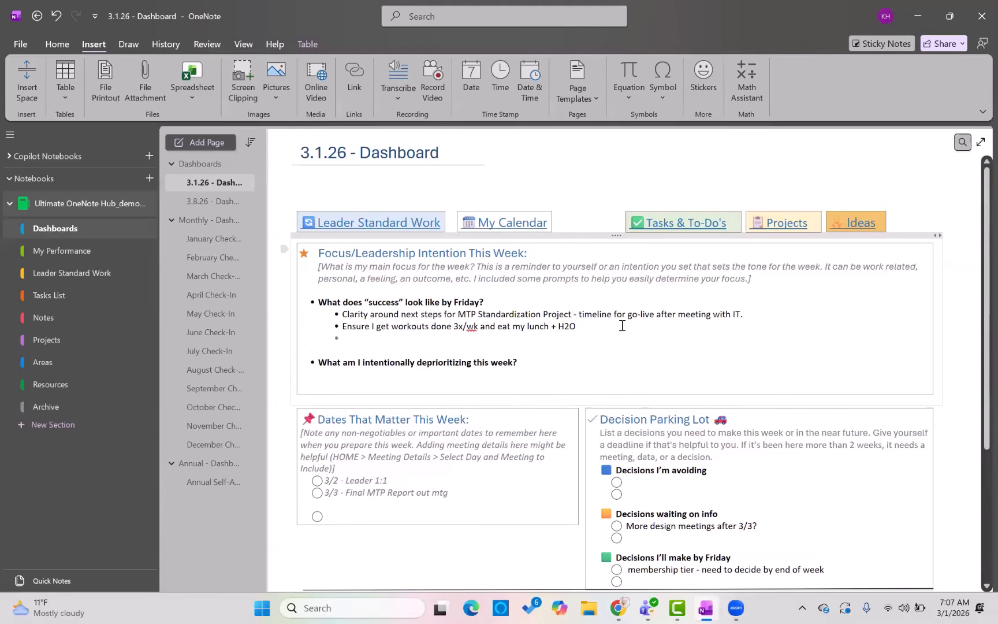
text(Send thank you)
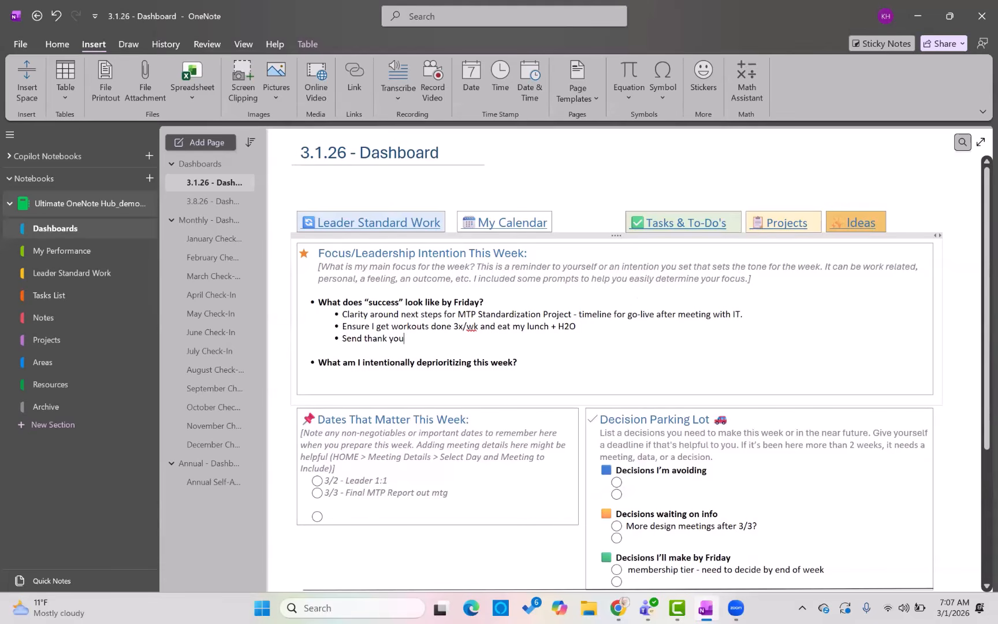
text('s to works)
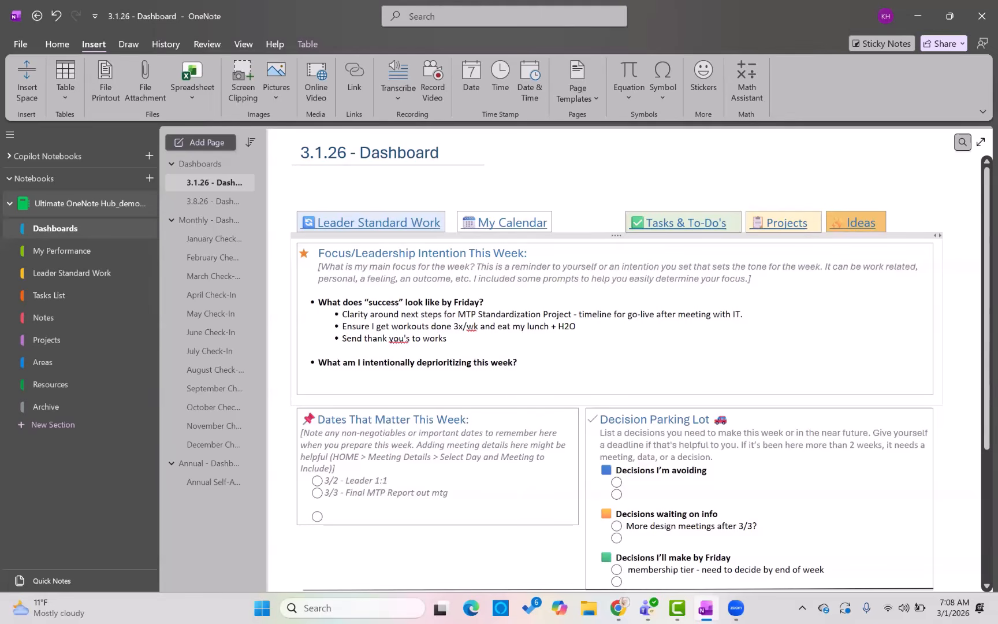
text(hop participants)
Step: Under the question about intentional deprioritizing, add the sub-bullet "Research on whole blood utilization"
key(Return)
key(Tab)
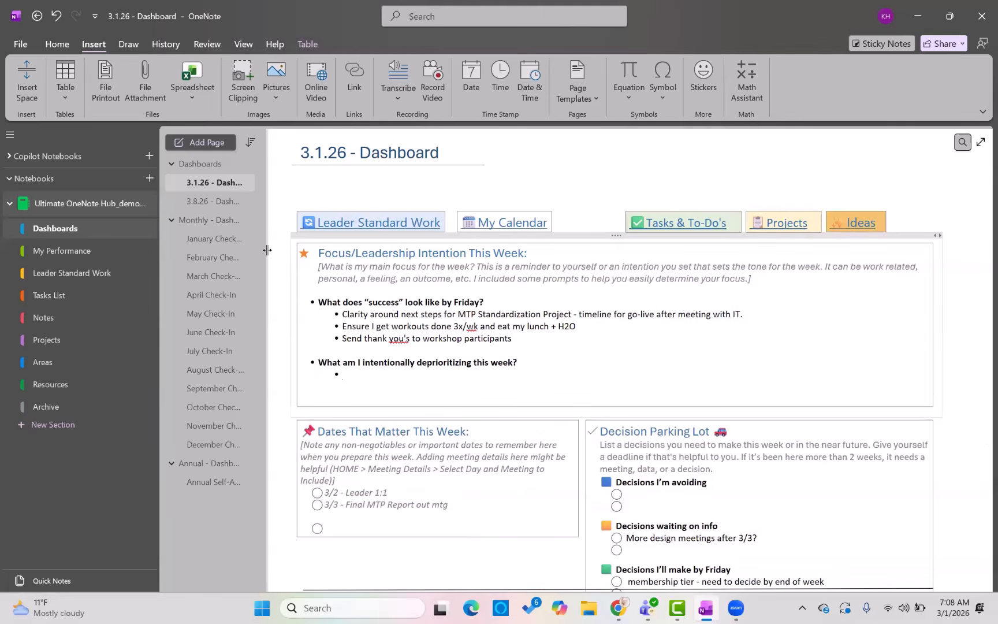
click(65, 51)
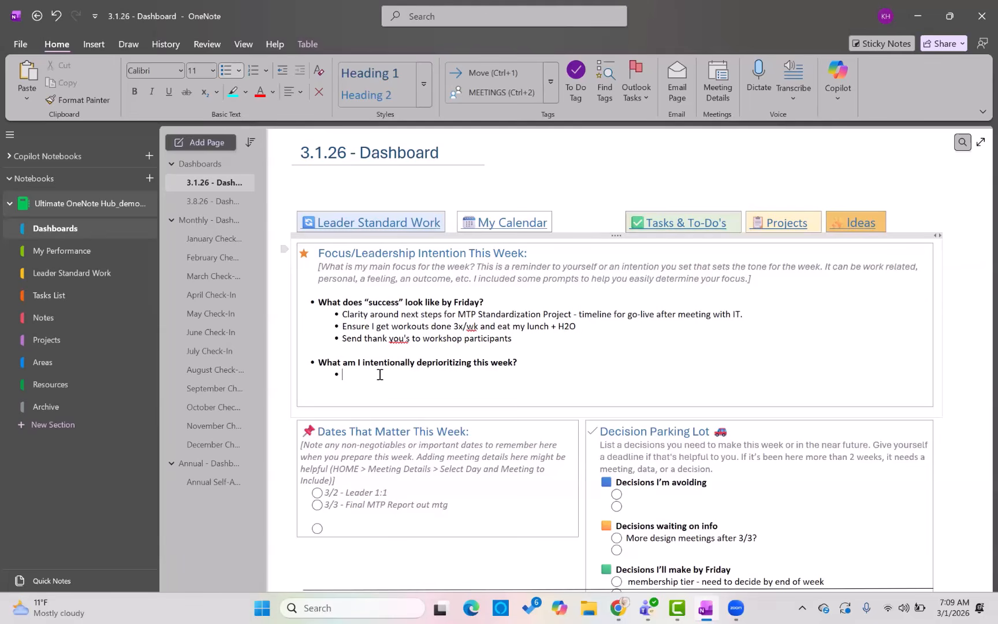
text(r)
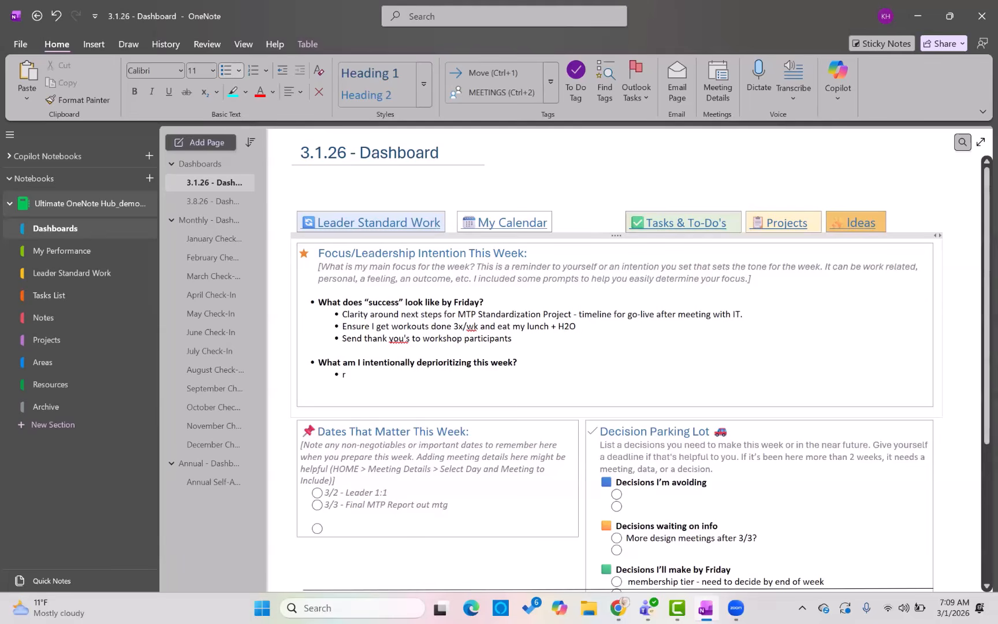
text(esearch on whole blood utli)
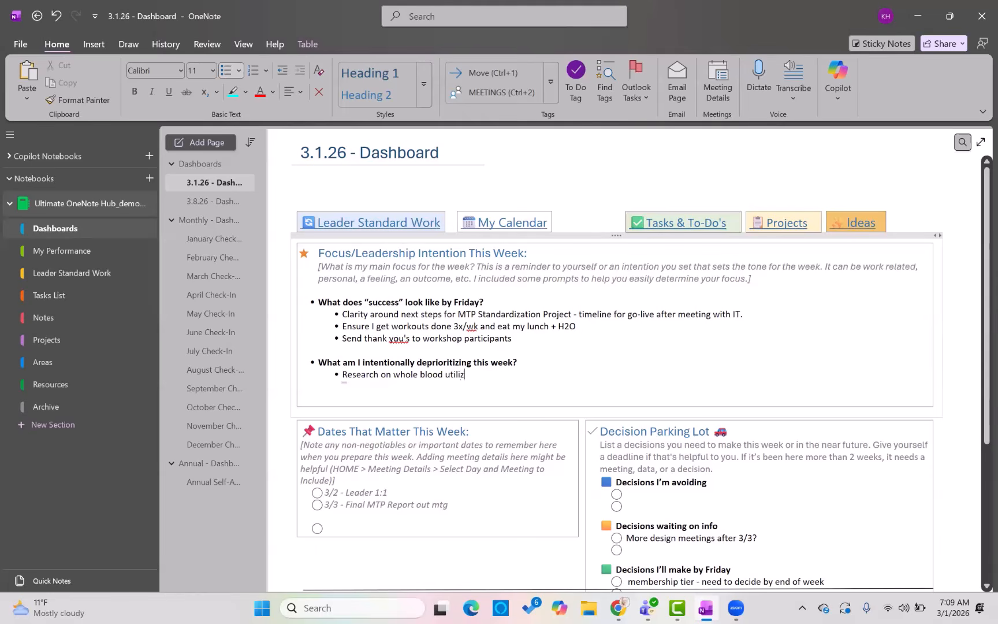
text(zation)
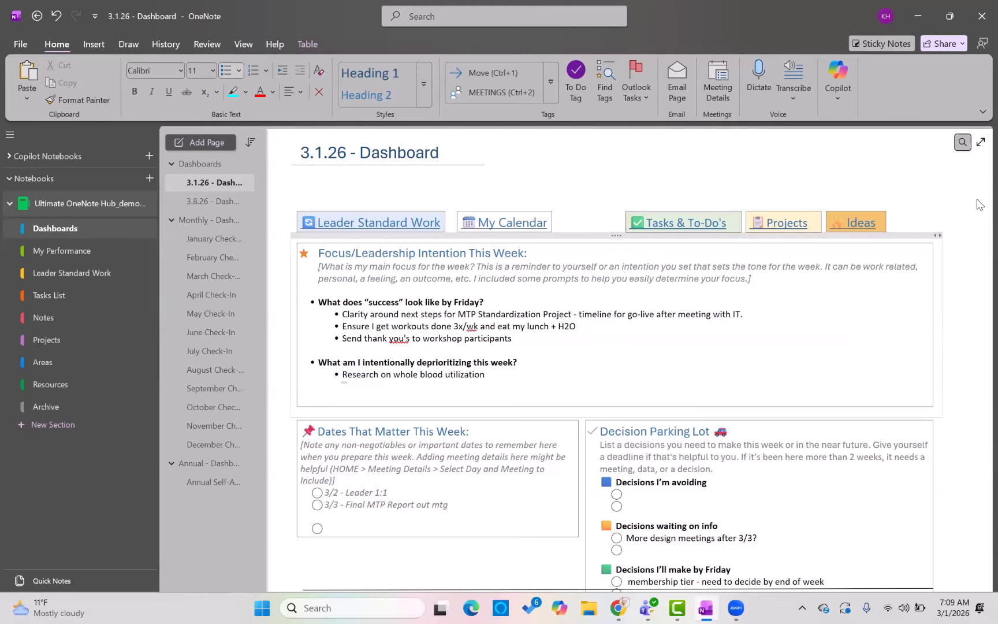
Step: Follow the dashboard's Projects link and mark the MTP project's workshop planning, stakeholder list and slide deck to-dos as done
scroll(977, 231, down, 1)
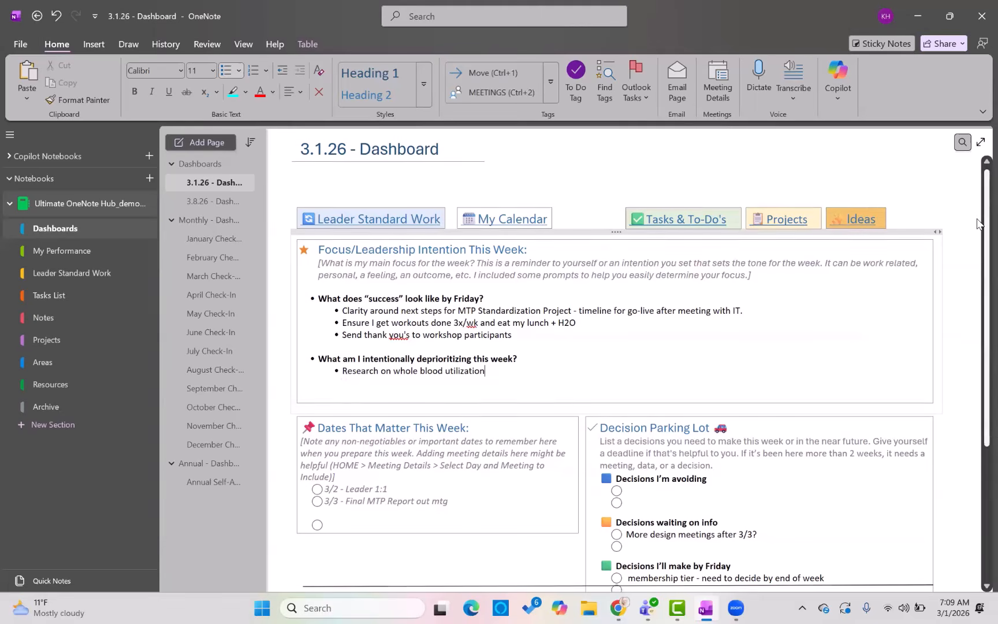
scroll(977, 250, down, 3)
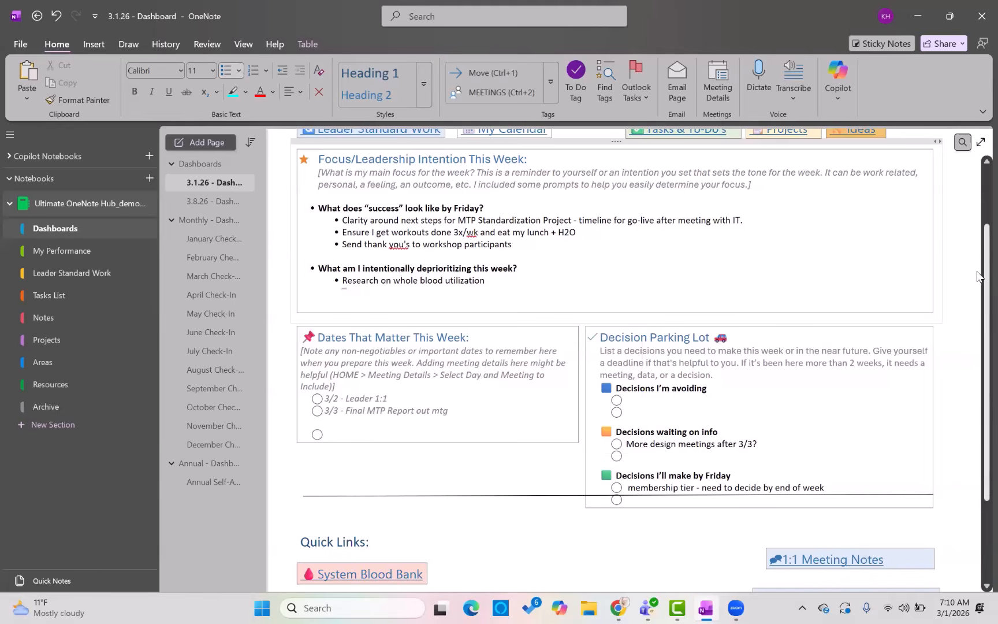
scroll(976, 208, up, 3)
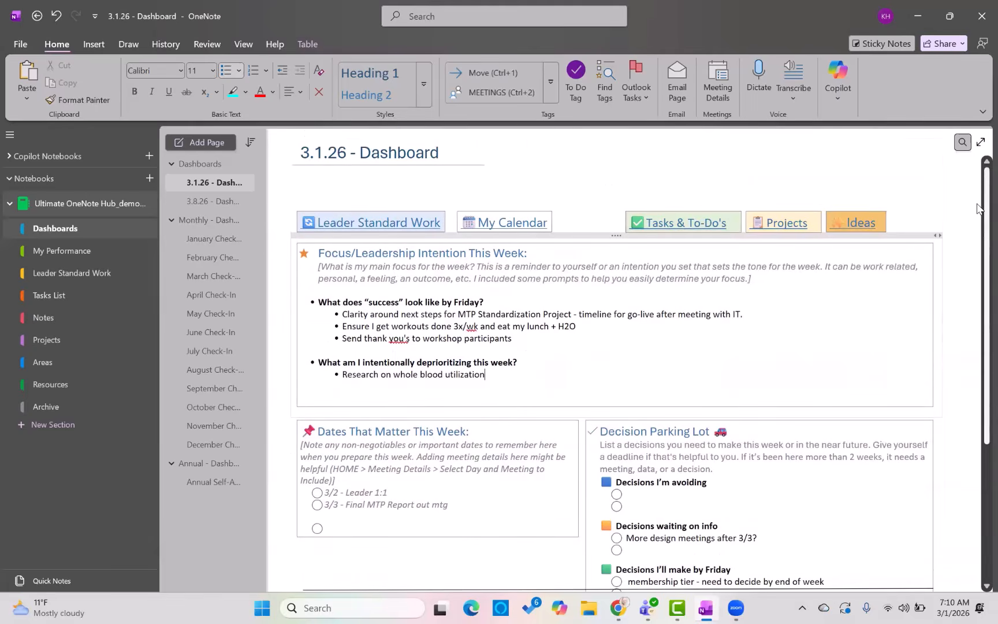
click(788, 223)
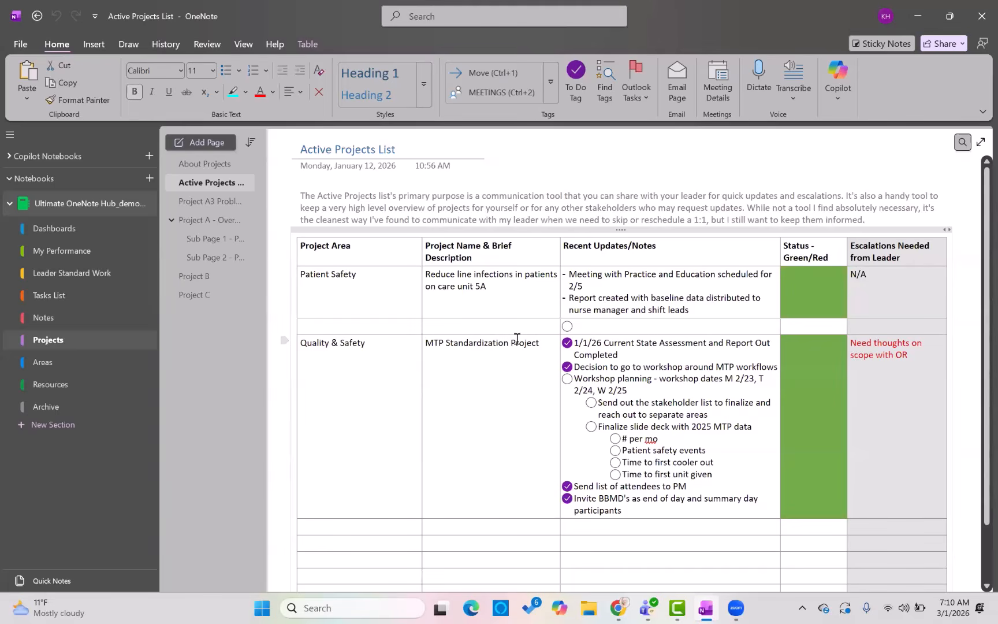
click(569, 381)
click(591, 404)
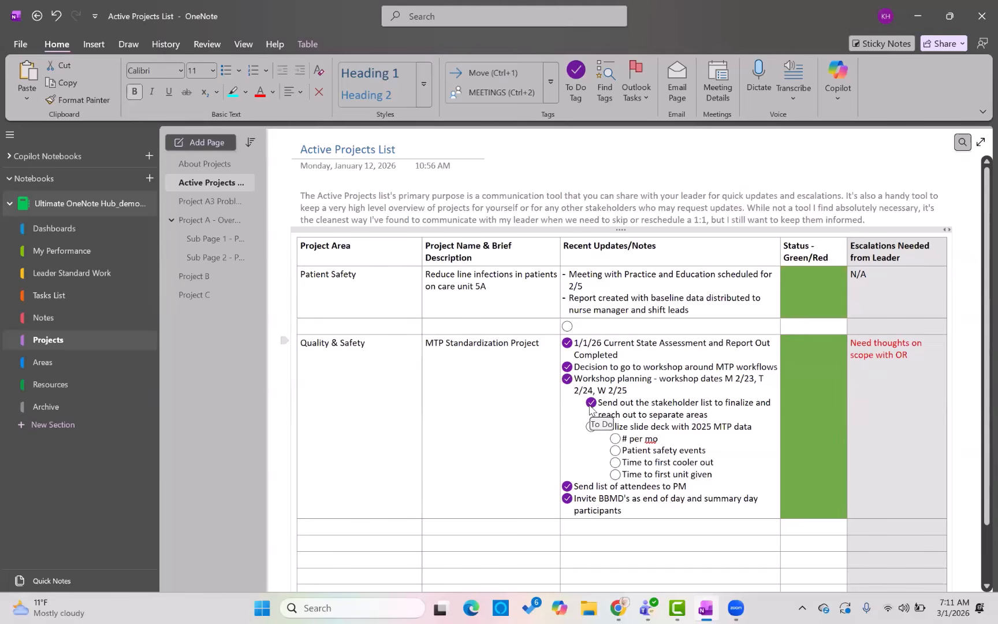
click(591, 427)
Step: Delete the MTP project's to-do text from "Send out the stakeholder list" through "Invite BBMD's as end of day and summary day participants"
click(644, 510)
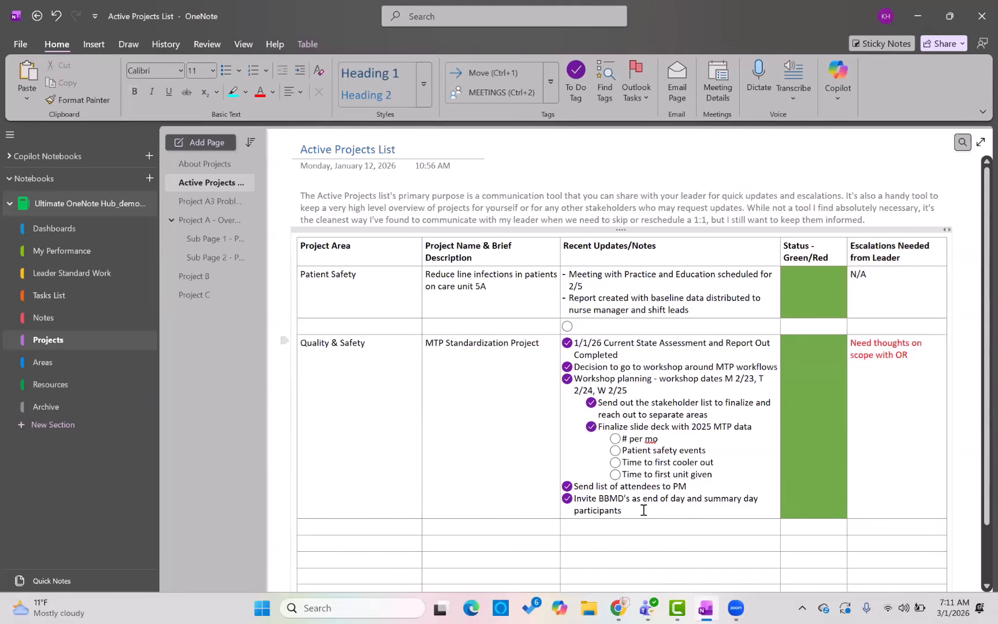
key(Return)
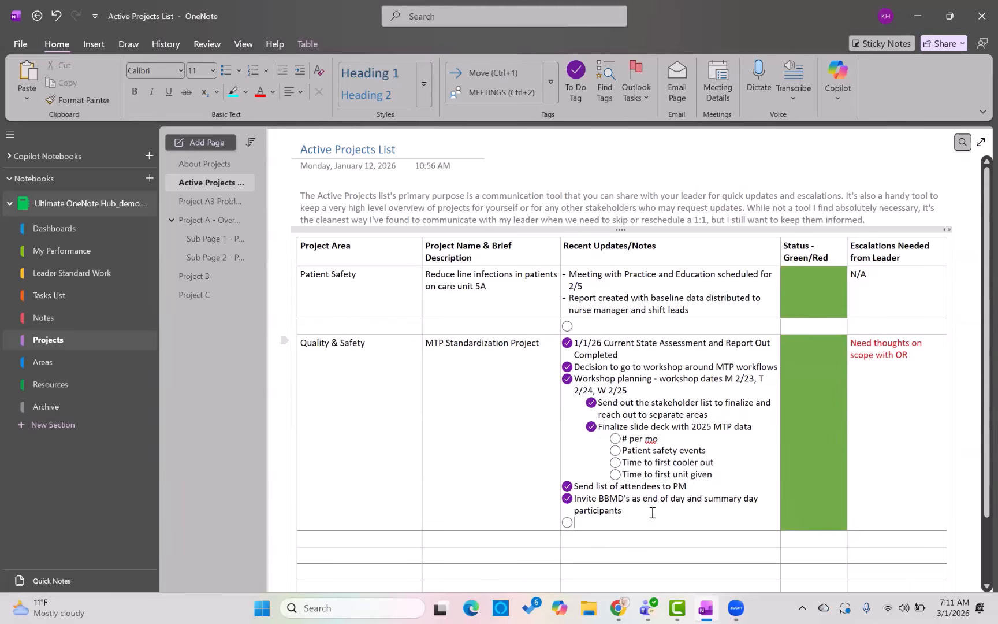
drag(619, 510, 600, 398)
key(BackSpace)
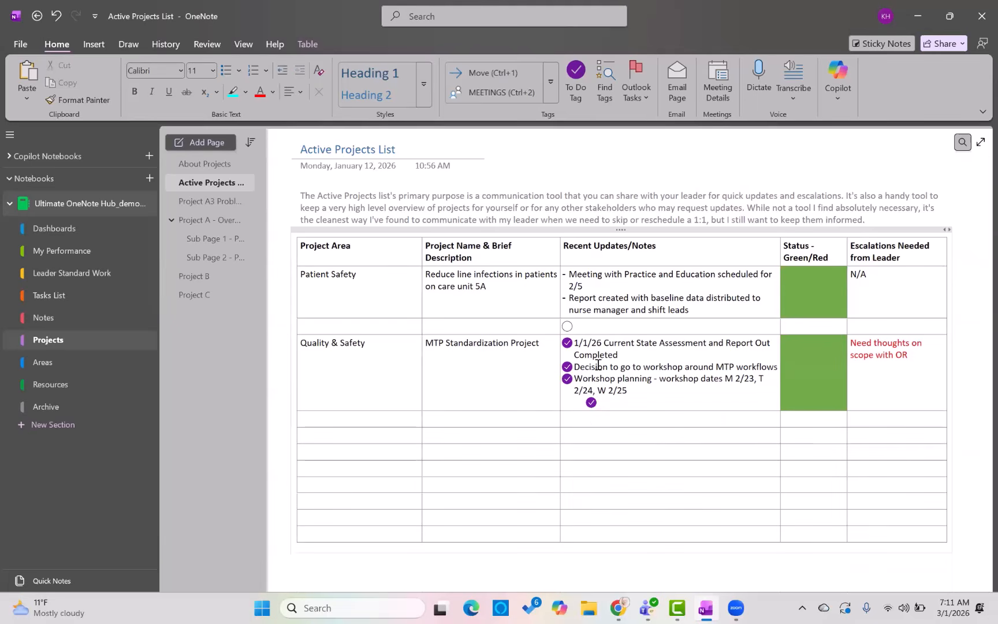
Step: Change "Workshop planning" to "Workshop completed" in the MTP project's recent updates
click(656, 378)
key(BackSpace)
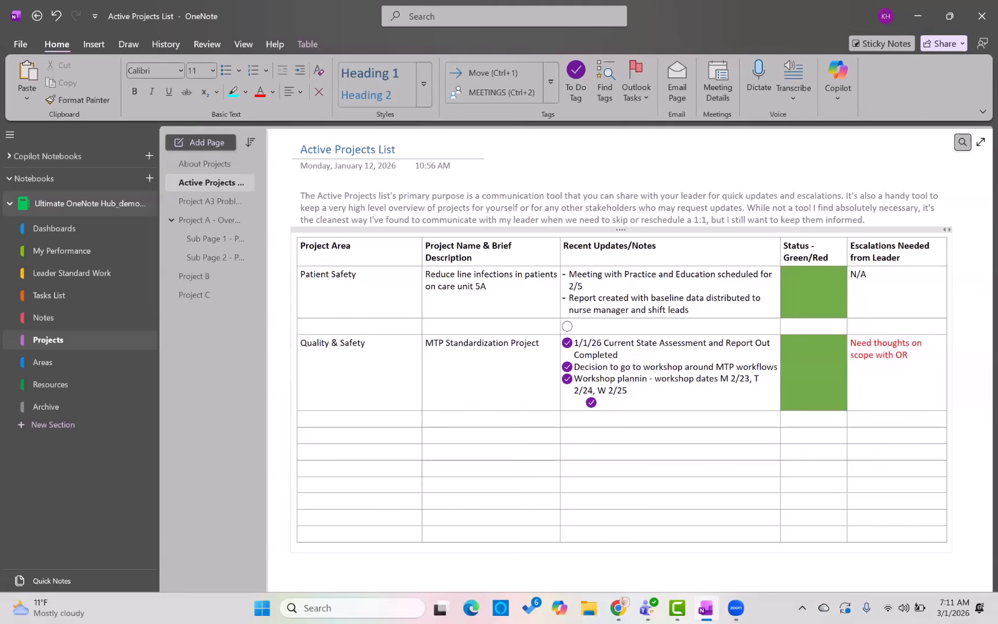
key(BackSpace)
key(BackSpace)
key(BackSpace)
key(BackSpace)
key(BackSpace)
key(BackSpace)
key(BackSpace)
text(complete)
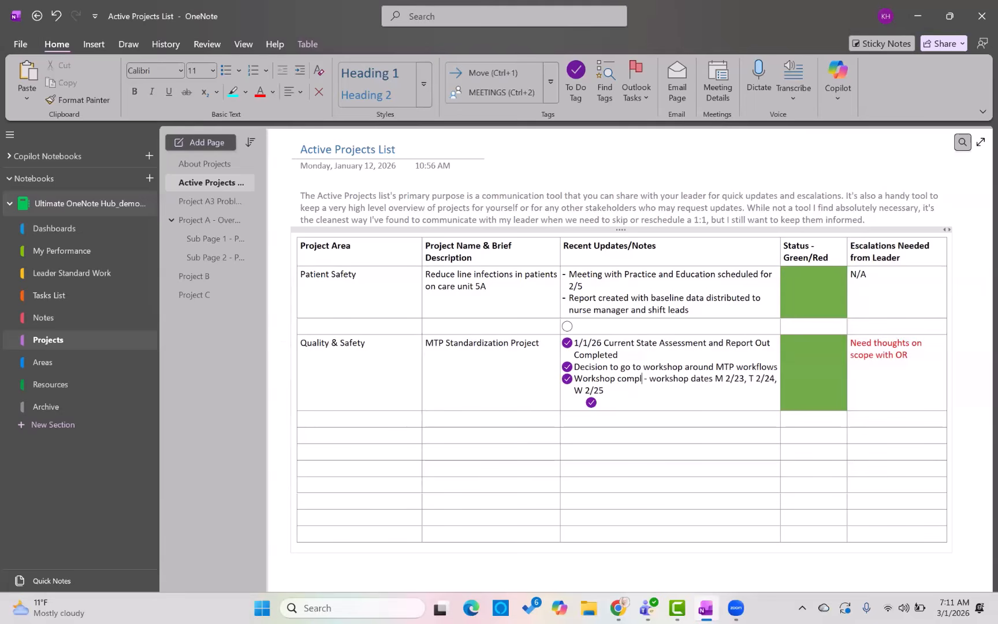
text(d)
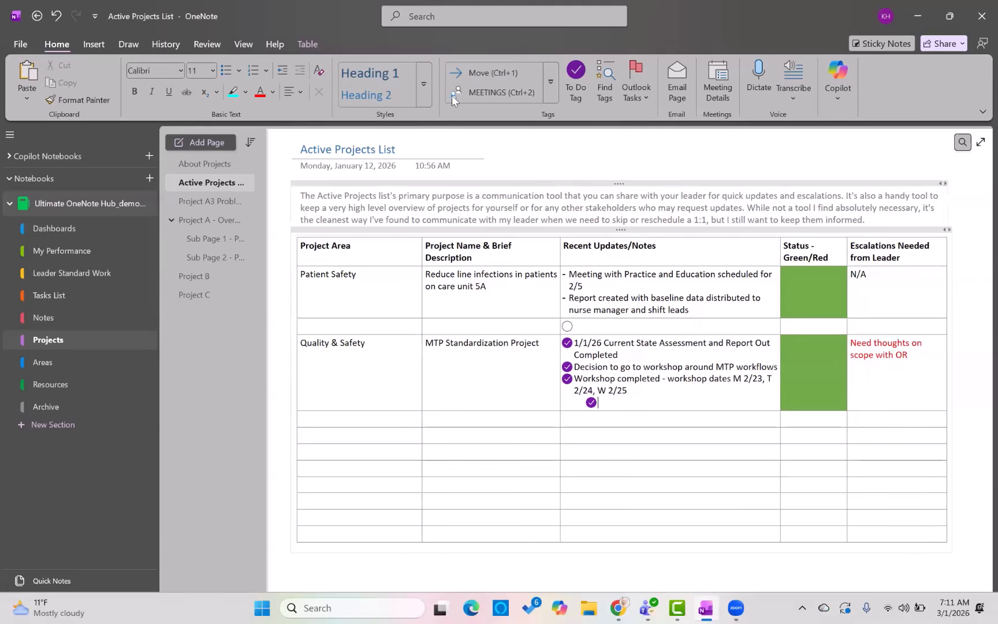
Step: Outdent the empty to-do, enter "Workshop deliverables:" with corrected spelling, and start an indented to-do beneath it
click(283, 73)
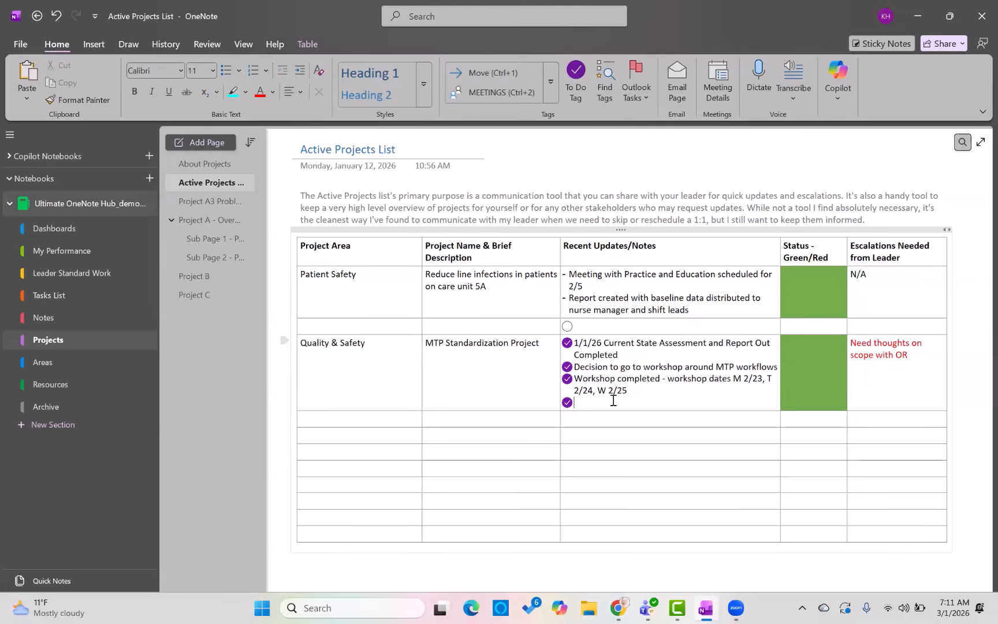
text(Deliiver)
key(BackSpace)
key(BackSpace)
key(BackSpace)
key(BackSpace)
key(BackSpace)
key(BackSpace)
key(BackSpace)
text(Workshop deilverables)
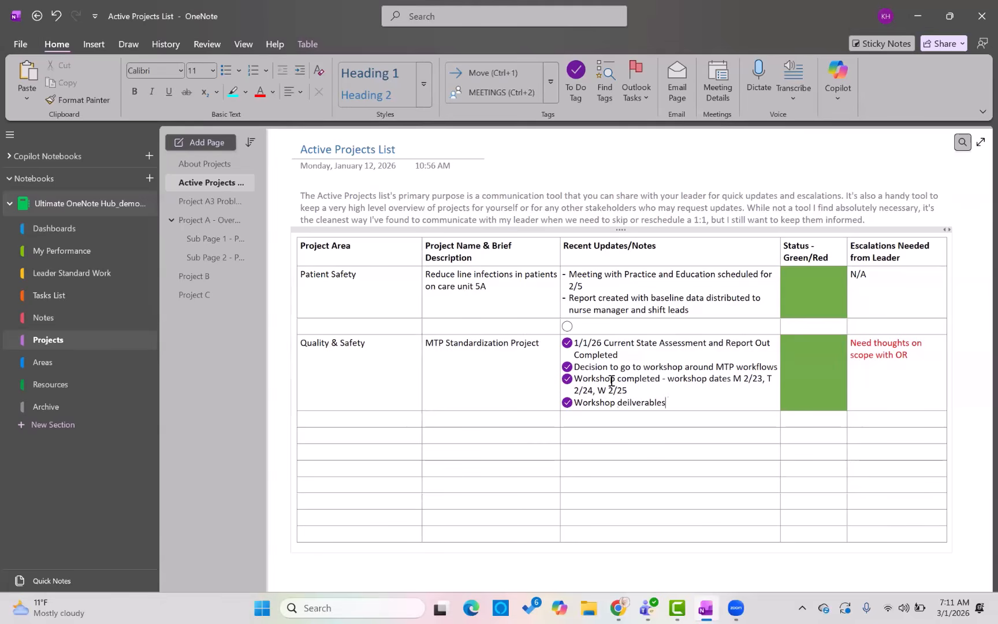
text(:)
key(Return)
key(Tab)
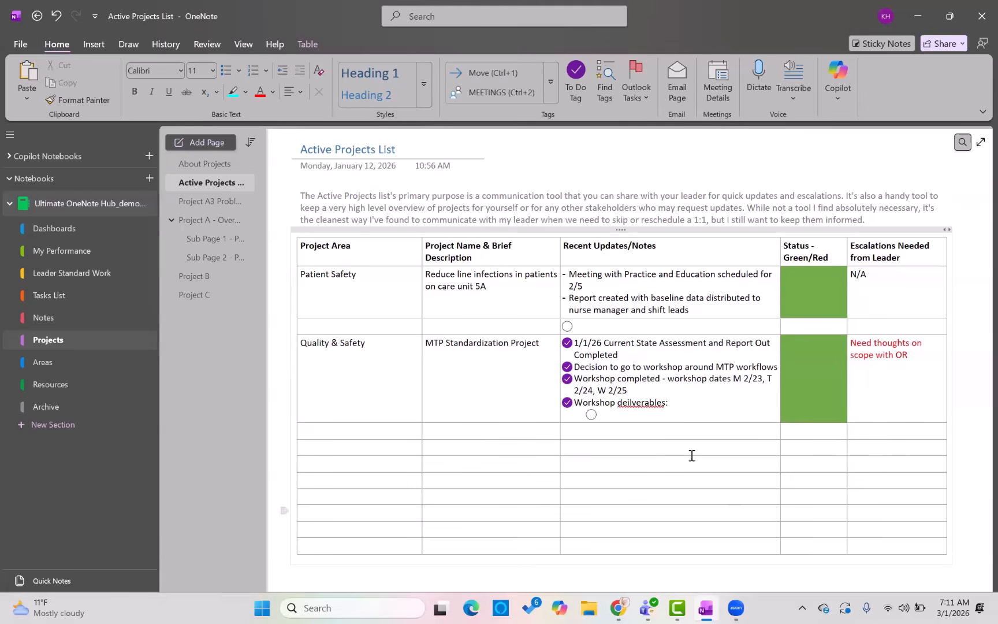
right_click(652, 406)
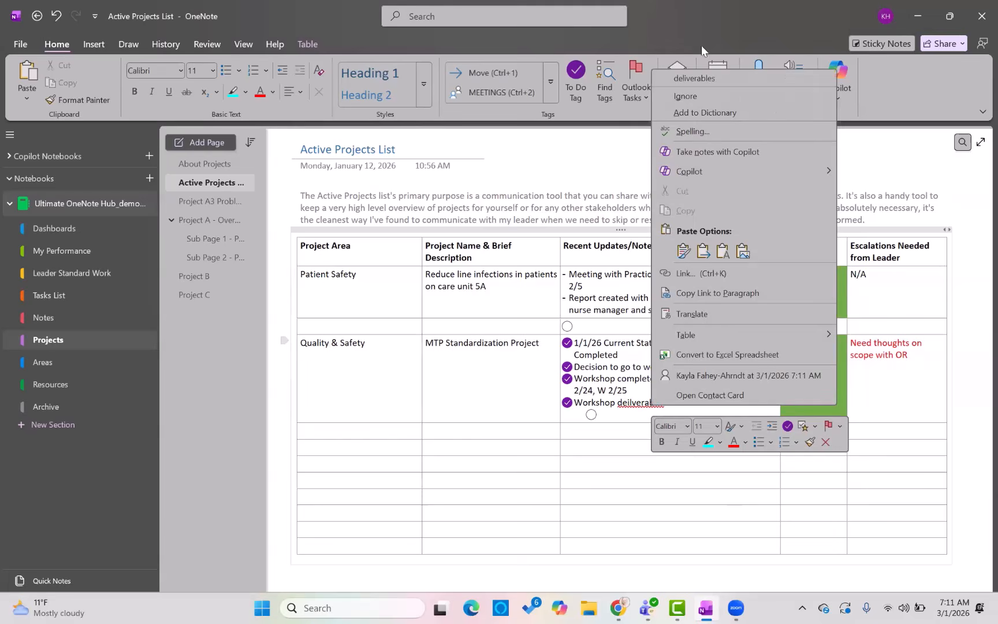
click(693, 80)
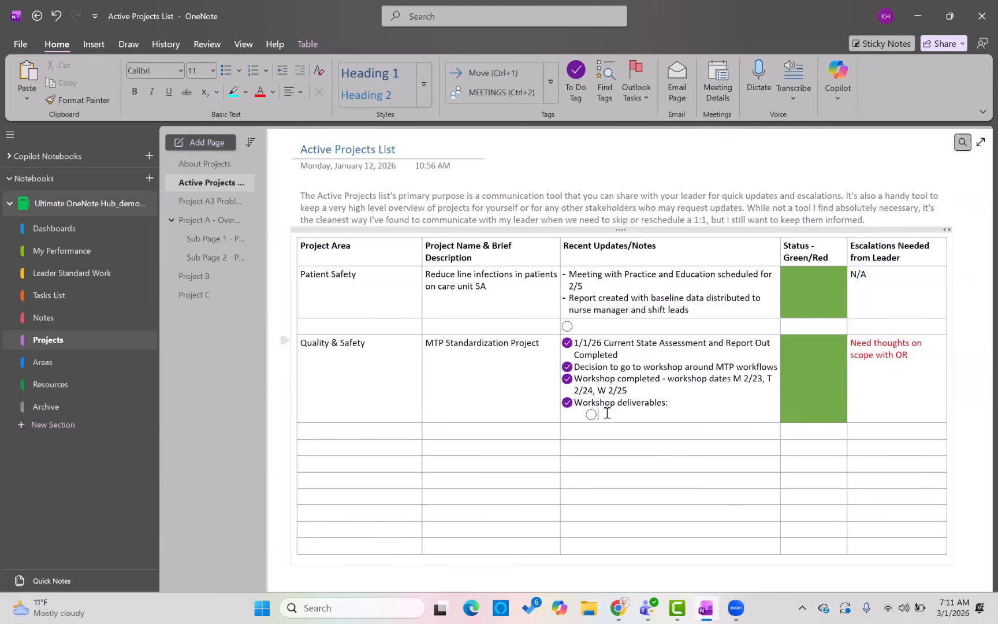
Step: Enter '"OBW" - Standard Operating Procedure for nursing' as the first workshop deliverable
text("OBW" - Standard Operation)
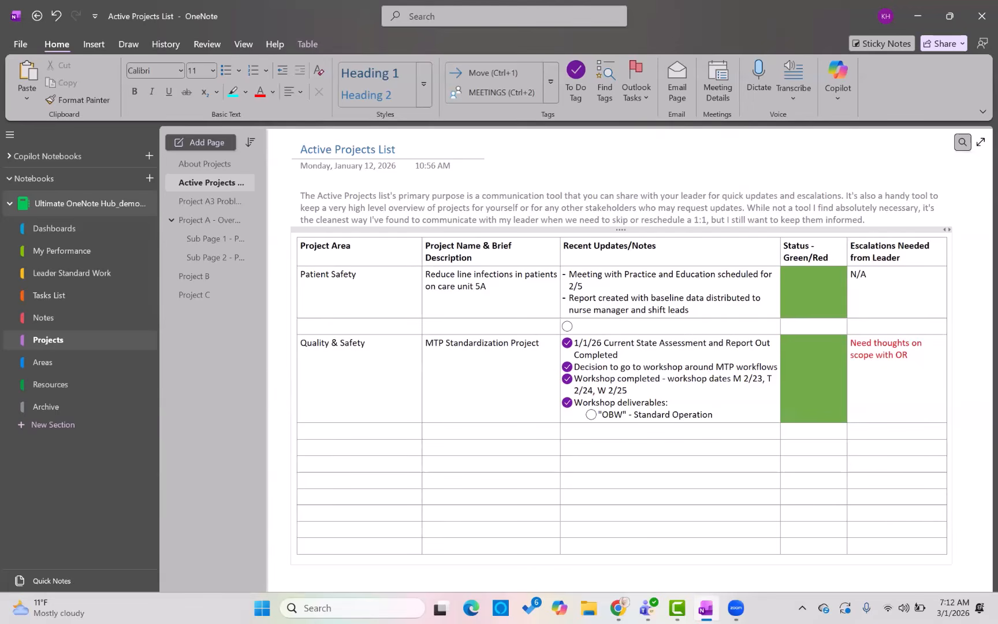
key(BackSpace)
key(BackSpace)
text(ng Procedure for nursing)
key(Return)
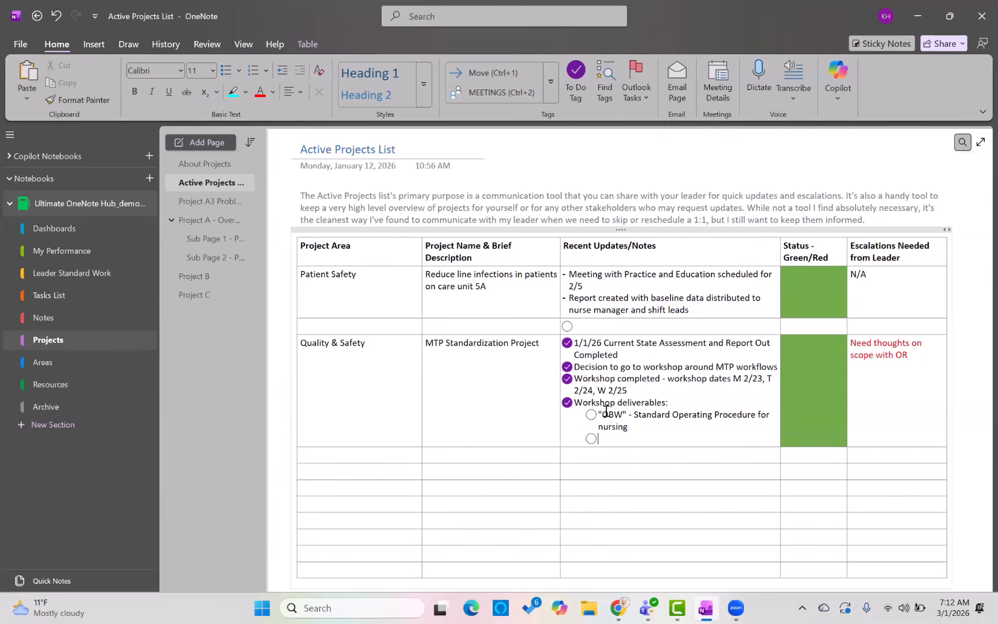
Step: Add "Standard BB SOP" and "RACI document" to the workshop deliverables
text(Standard BB P)
text(OP)
key(Return)
text(RACI)
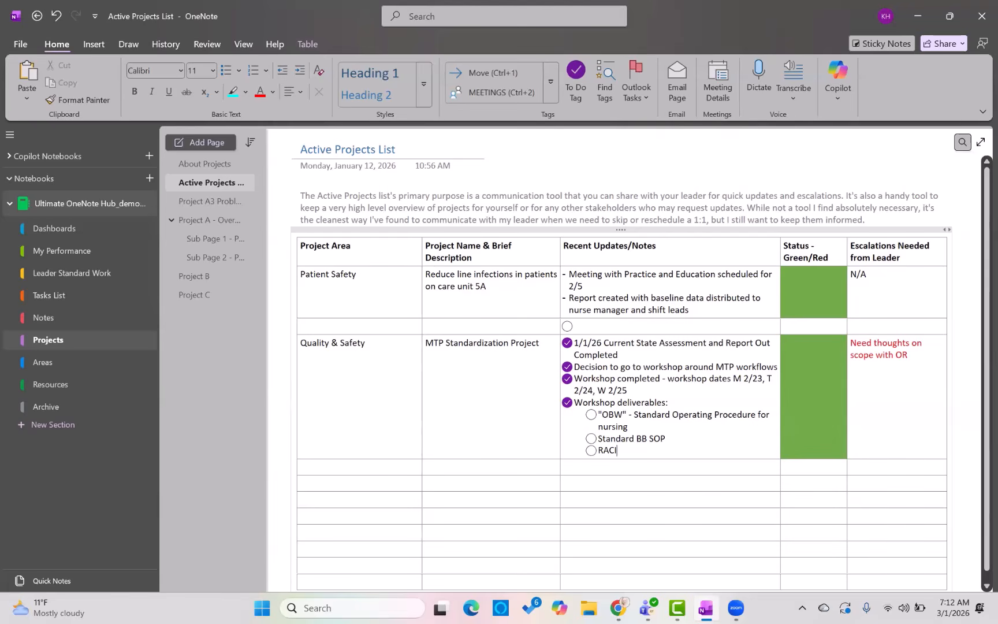
text( document)
Step: Add "List of requests for IT" and "List of site champions" as the last workshop deliverables
key(Return)
text(List )
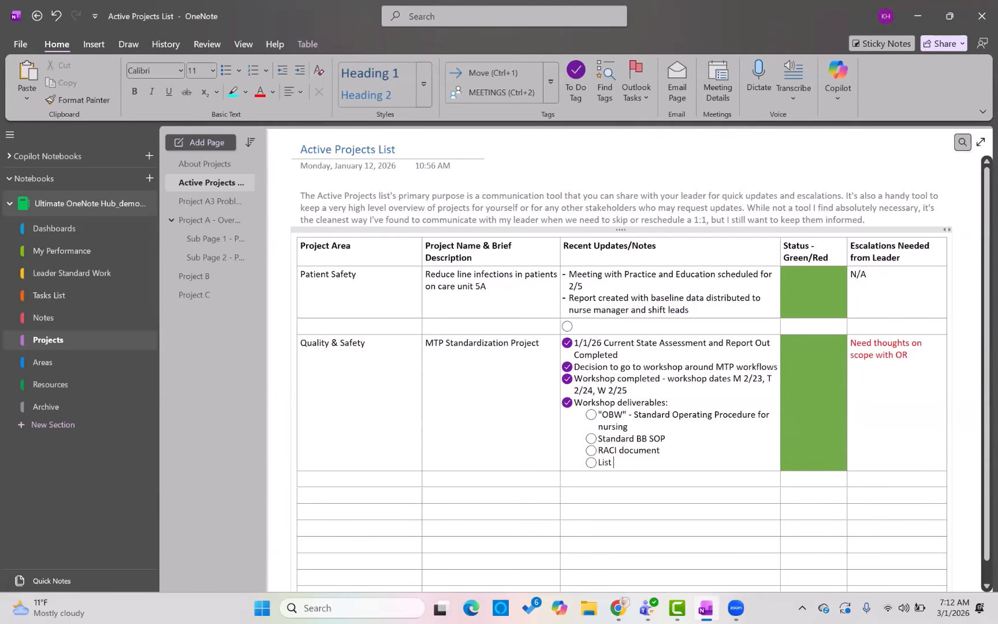
text(of requests for IT)
key(Return)
text(List of a)
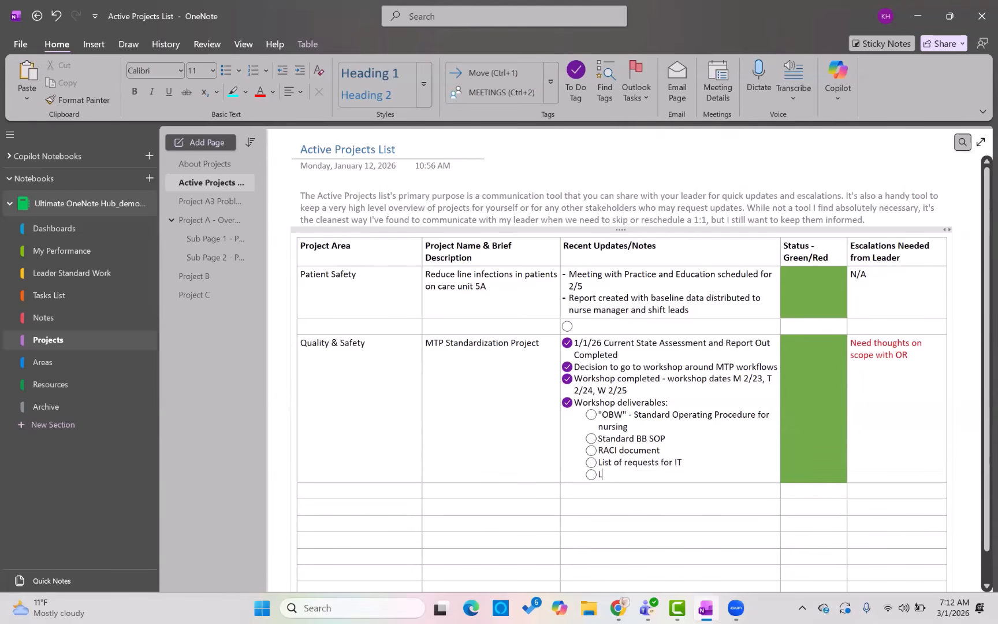
text(d)
key(BackSpace)
key(BackSpace)
text(site champions)
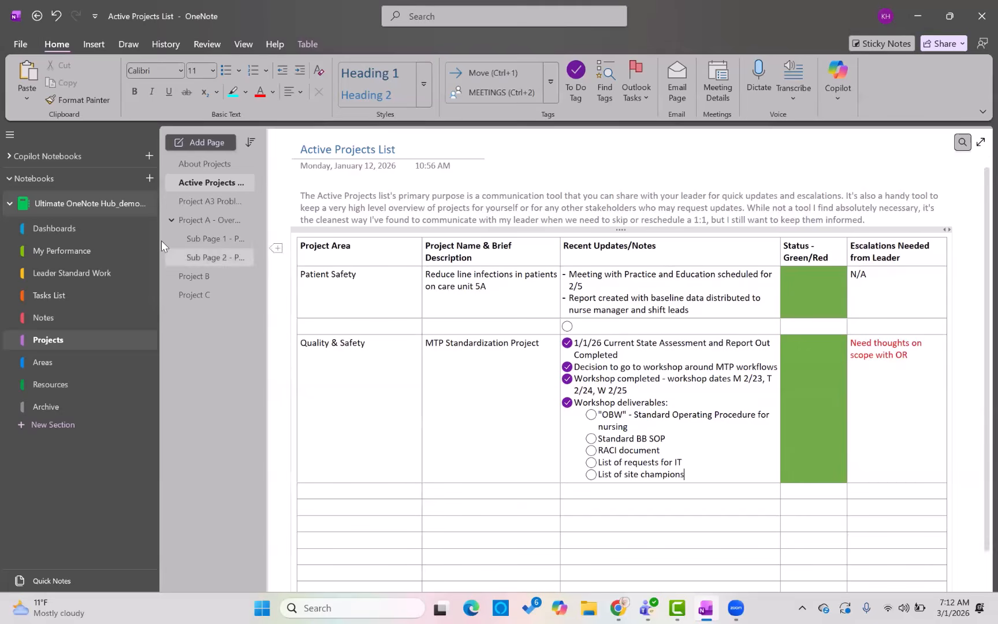
Step: Check the Dates That Matter entries on the 3.1.26 dashboard, and return to the Active Projects list
click(132, 229)
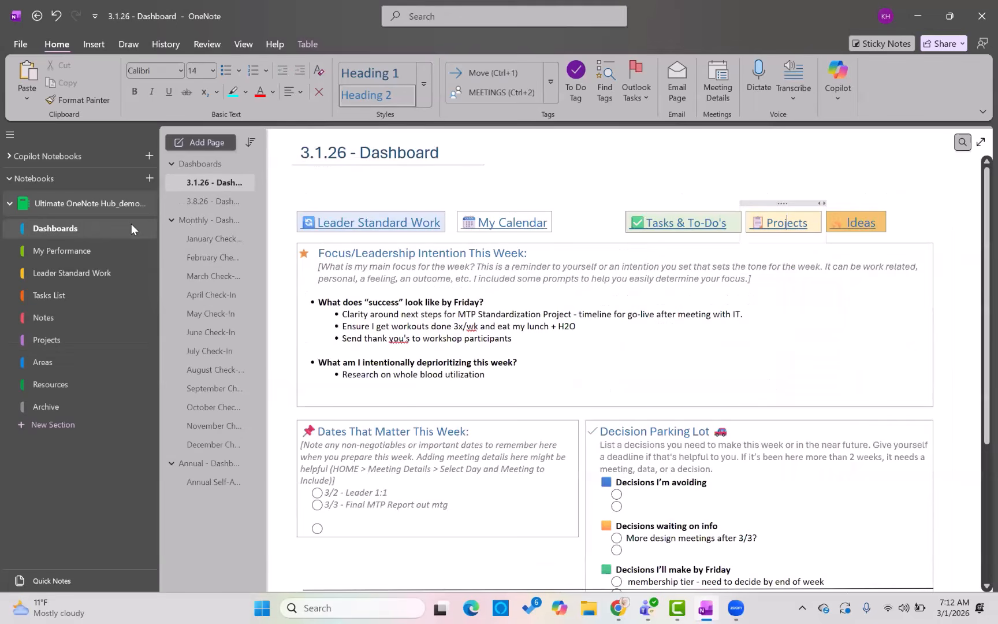
click(360, 494)
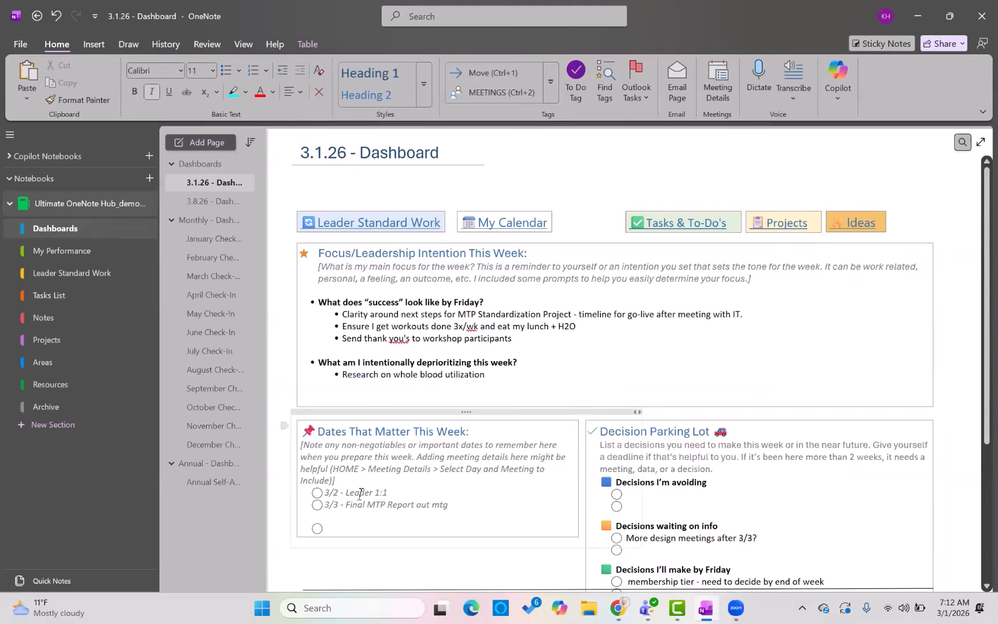
click(793, 233)
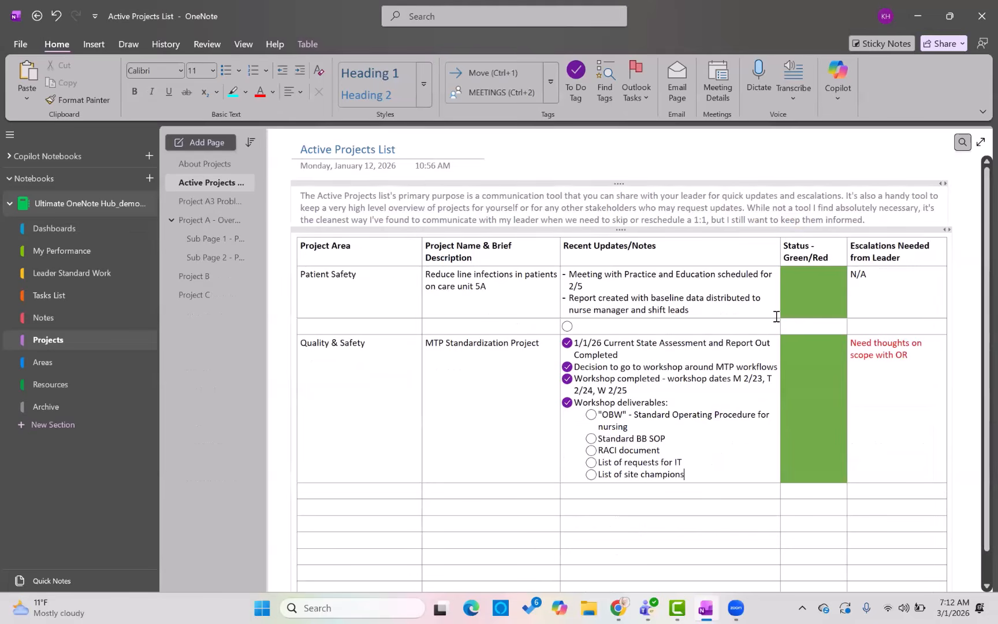
click(699, 470)
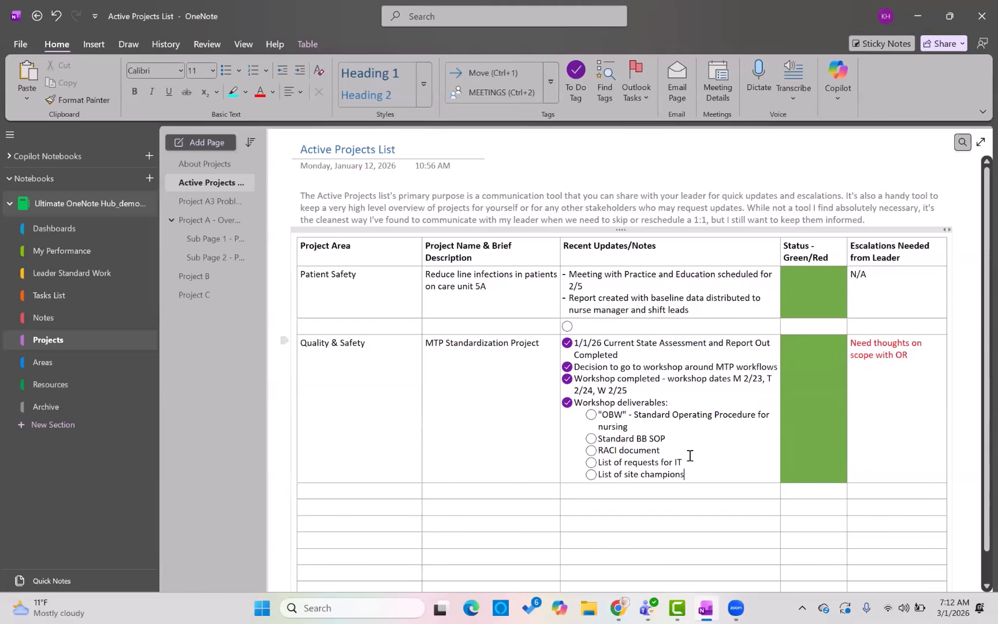
Step: Clear the note in the MTP Standardization Project's Escalations Needed from Leader cell
click(909, 354)
key(BackSpace)
key(BackSpace)
key(BackSpace)
key(BackSpace)
key(BackSpace)
key(BackSpace)
key(BackSpace)
key(BackSpace)
key(BackSpace)
key(BackSpace)
key(BackSpace)
key(BackSpace)
key(BackSpace)
key(BackSpace)
key(BackSpace)
key(BackSpace)
key(BackSpace)
key(BackSpace)
key(BackSpace)
key(BackSpace)
key(BackSpace)
key(BackSpace)
key(BackSpace)
key(BackSpace)
key(BackSpace)
key(BackSpace)
key(BackSpace)
key(BackSpace)
key(BackSpace)
key(BackSpace)
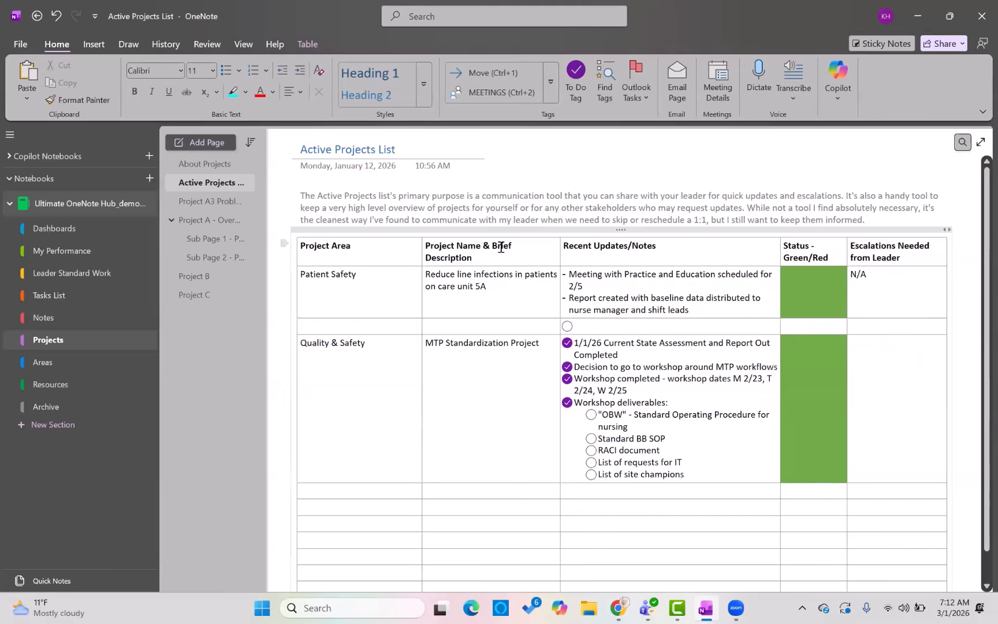
Step: Return to the 3.1.26 dashboard and open the linked Tasks & To-Do's page
click(107, 229)
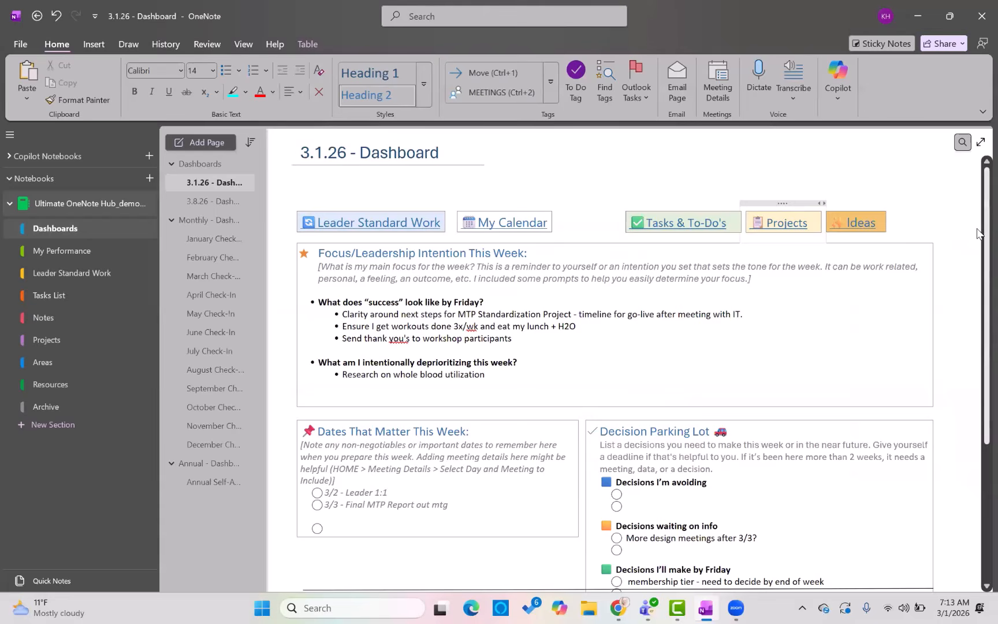
scroll(978, 232, down, 3)
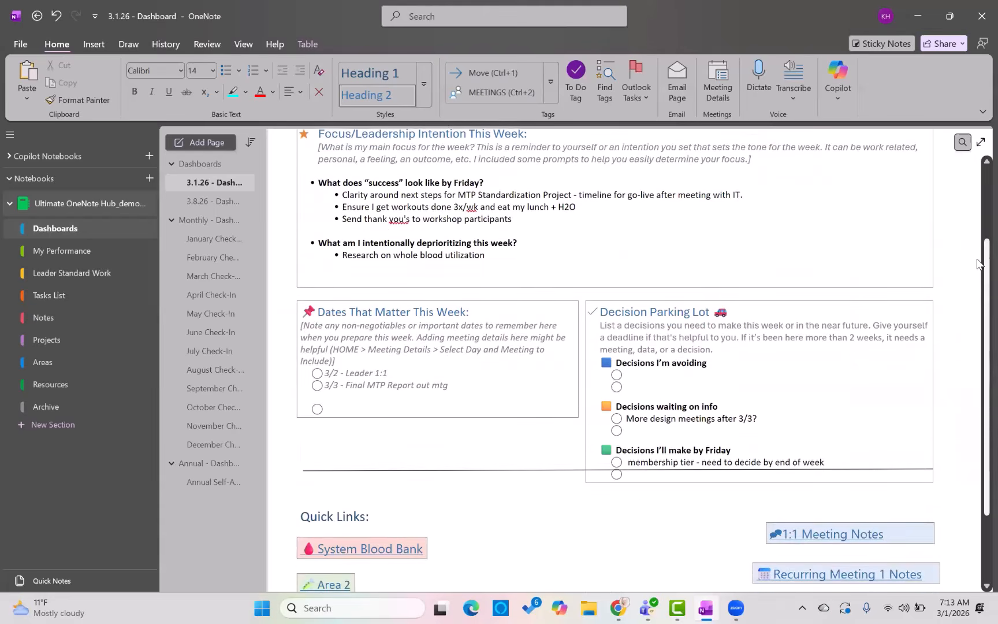
scroll(977, 281, up, 2)
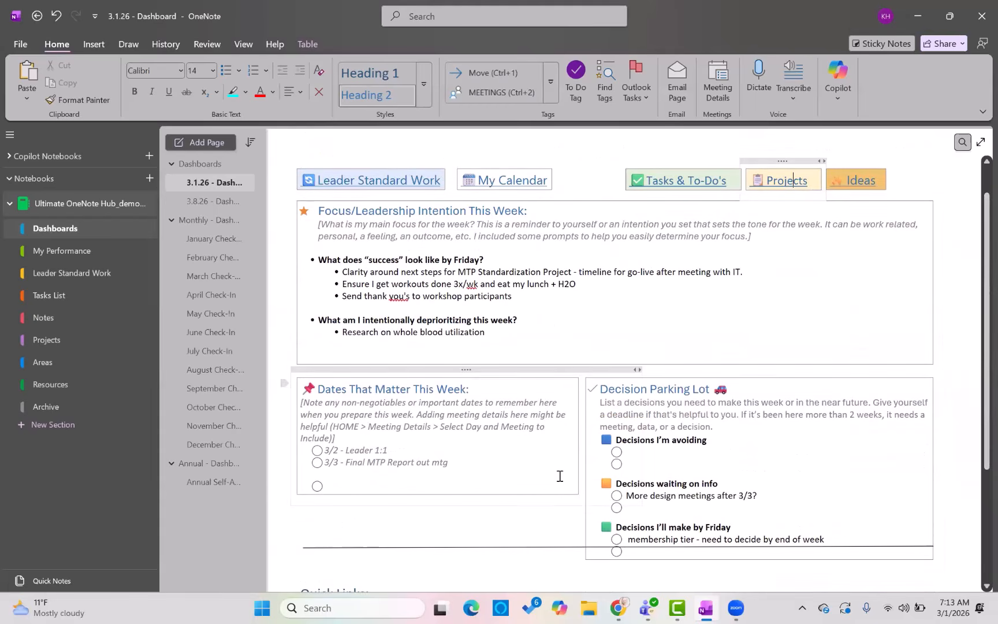
click(690, 188)
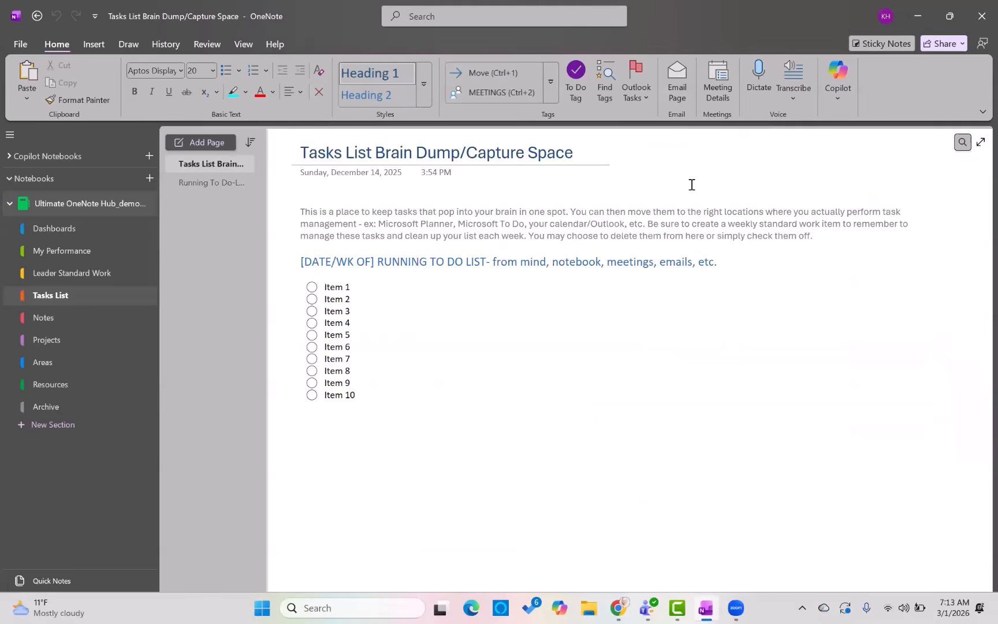
Step: Replace the [DATE/WK OF] placeholder in the running to-do list heading with "Week of 3.1.26"
click(373, 263)
key(BackSpace)
key(BackSpace)
key(BackSpace)
key(BackSpace)
key(BackSpace)
key(BackSpace)
key(BackSpace)
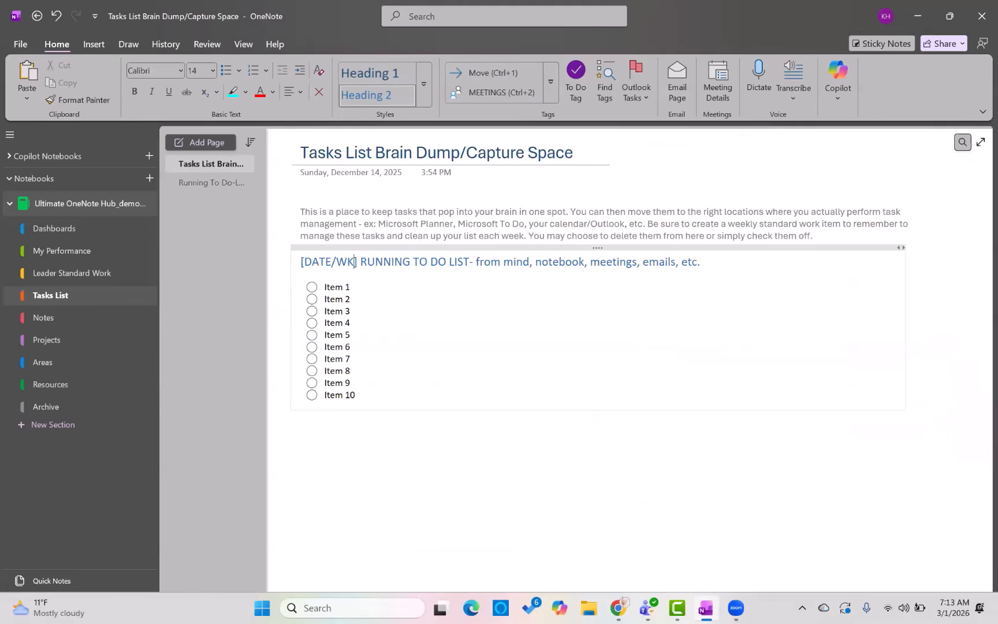
click(374, 263)
key(BackSpace)
key(BackSpace)
key(BackSpace)
key(BackSpace)
key(BackSpace)
key(BackSpace)
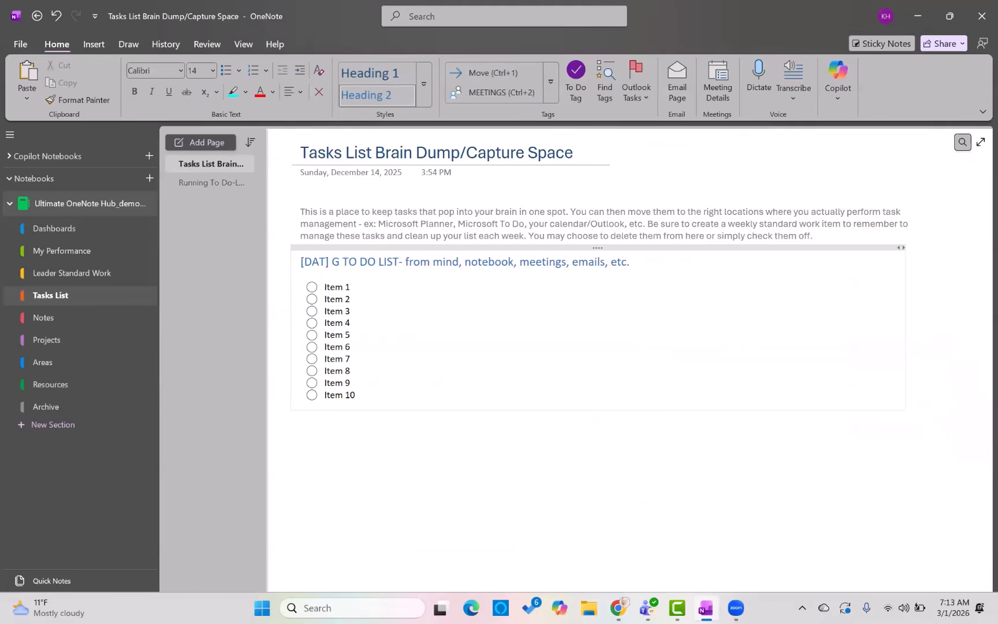
key(BackSpace)
key(BackSpace)
key(BackSpace)
key(BackSpace)
key(BackSpace)
key(BackSpace)
text(Week of 3)
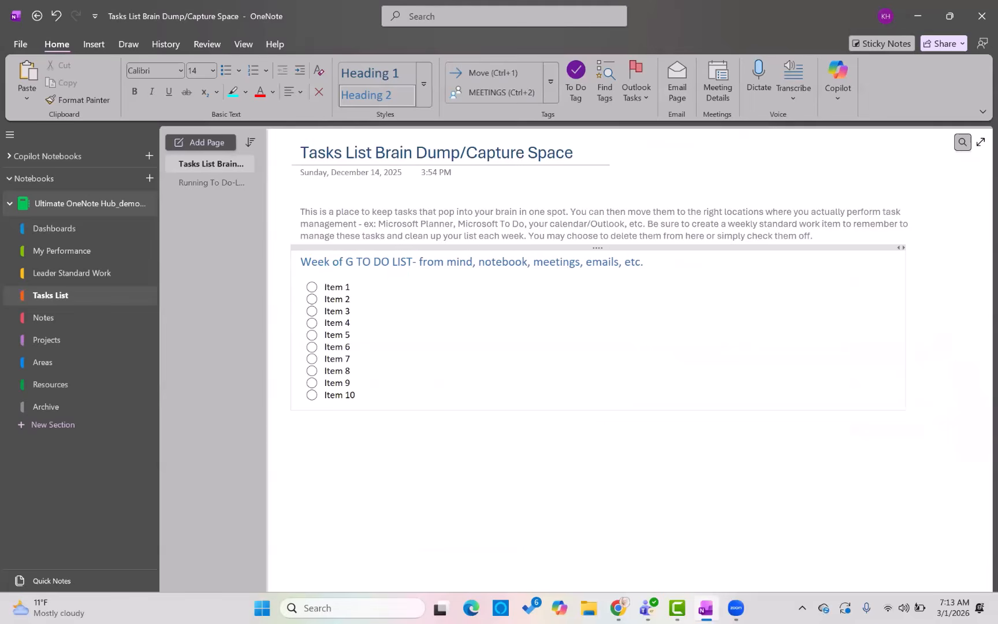
text(.1.2)
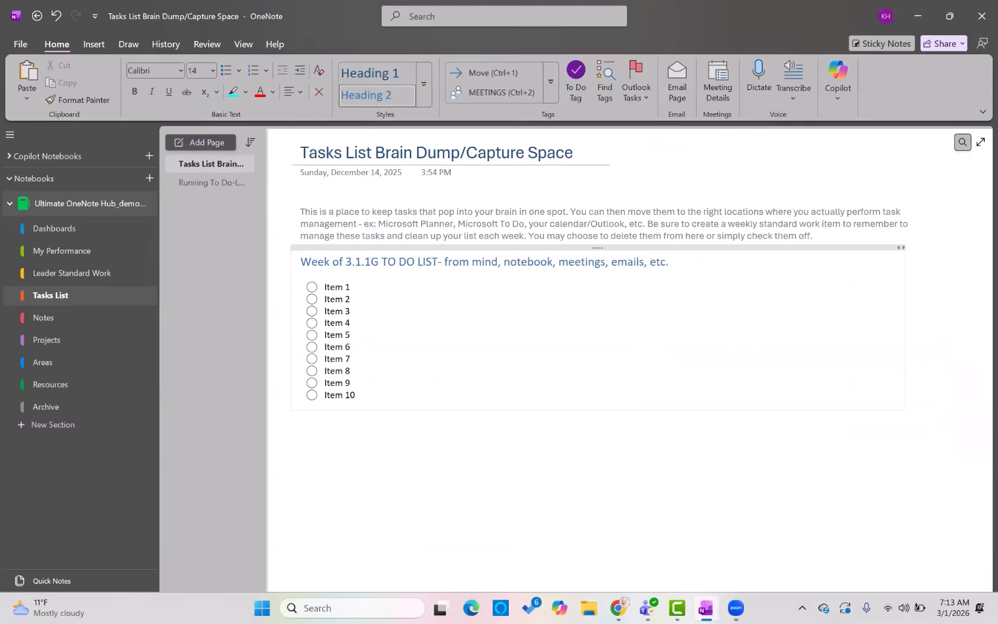
text(6 RUNNIN)
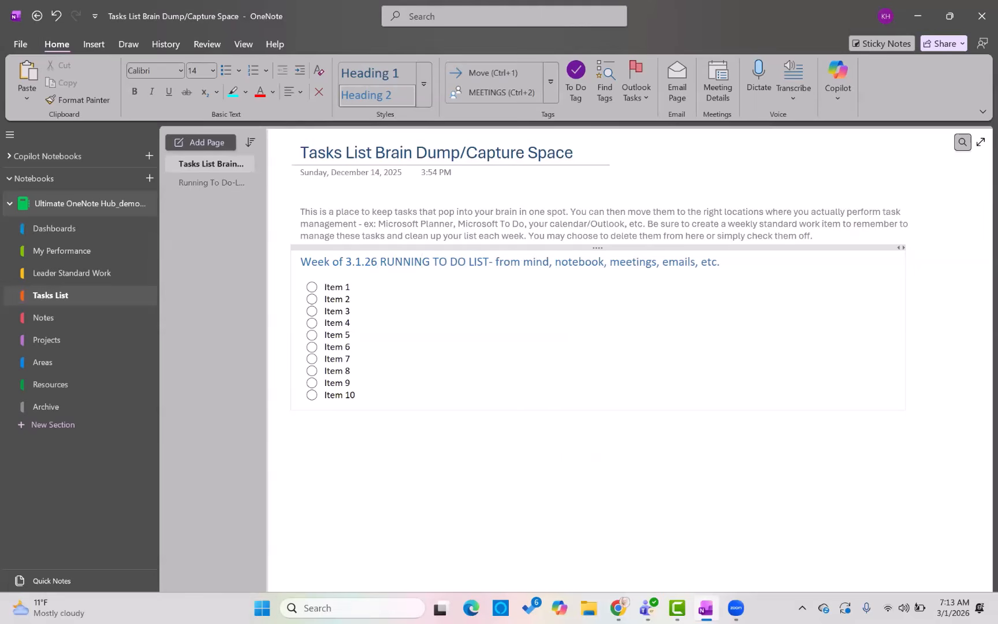
Step: Remove "- from mind, notebook, meetings, emails, etc." from the end of the running to-do list heading
click(742, 256)
key(BackSpace)
key(BackSpace)
key(BackSpace)
key(BackSpace)
key(BackSpace)
key(BackSpace)
key(BackSpace)
key(BackSpace)
key(BackSpace)
key(BackSpace)
key(BackSpace)
key(BackSpace)
key(BackSpace)
key(BackSpace)
key(BackSpace)
key(BackSpace)
key(BackSpace)
key(BackSpace)
key(BackSpace)
key(BackSpace)
key(BackSpace)
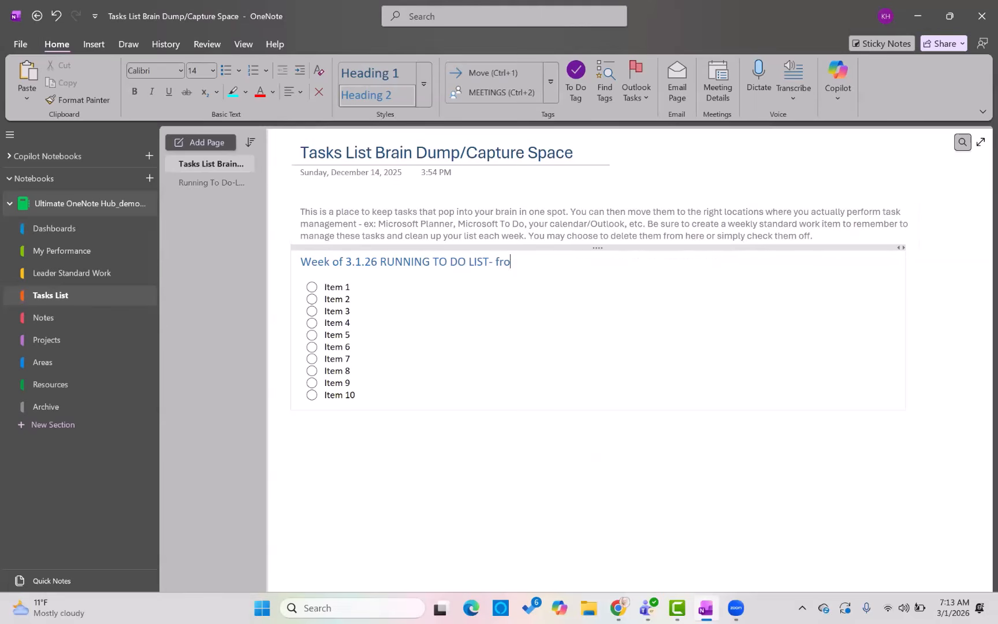
key(BackSpace)
Step: Replace Item 1 of the to-do list with "More design sessions for surgical type and screen"
click(389, 282)
key(BackSpace)
key(BackSpace)
key(BackSpace)
key(BackSpace)
text(More deis)
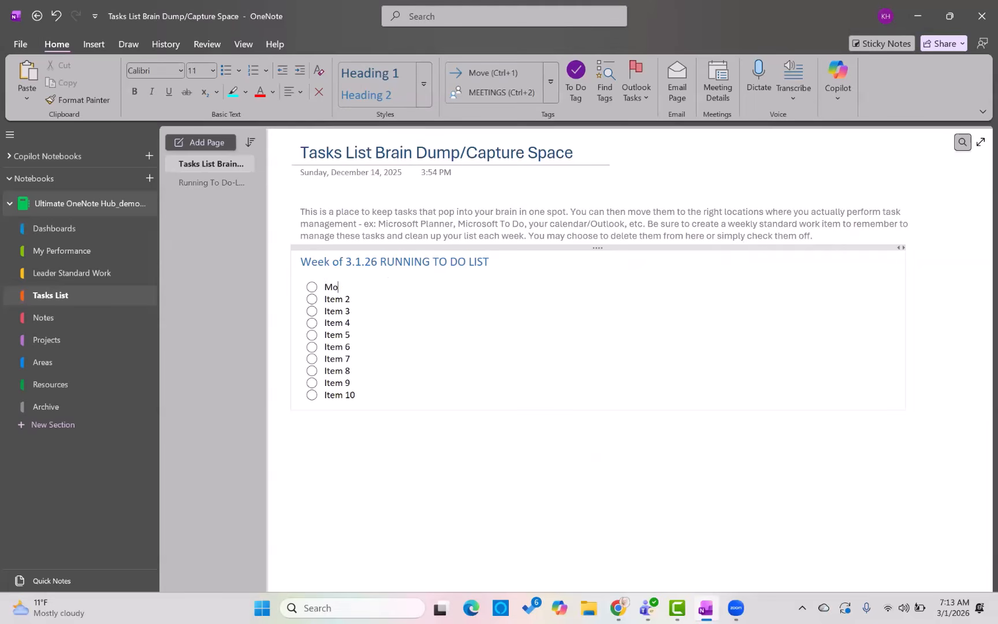
key(BackSpace)
key(BackSpace)
text(sign sessions for surgi)
key(BackSpace)
text(gn sessions for surgical type and screen)
Step: Replace Item 2 of the to-do list with "Review champions lists and ensure all groups are represented"
key(Down)
key(BackSpace)
key(BackSpace)
key(BackSpace)
key(BackSpace)
key(BackSpace)
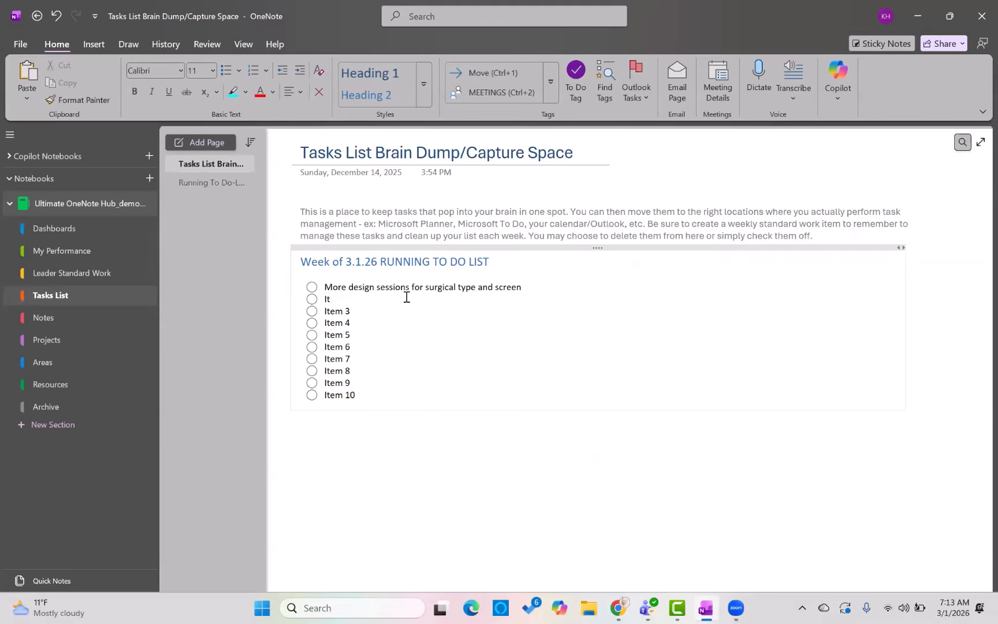
key(BackSpace)
text(Review cha)
text(mpions lists an)
text(d ensure)
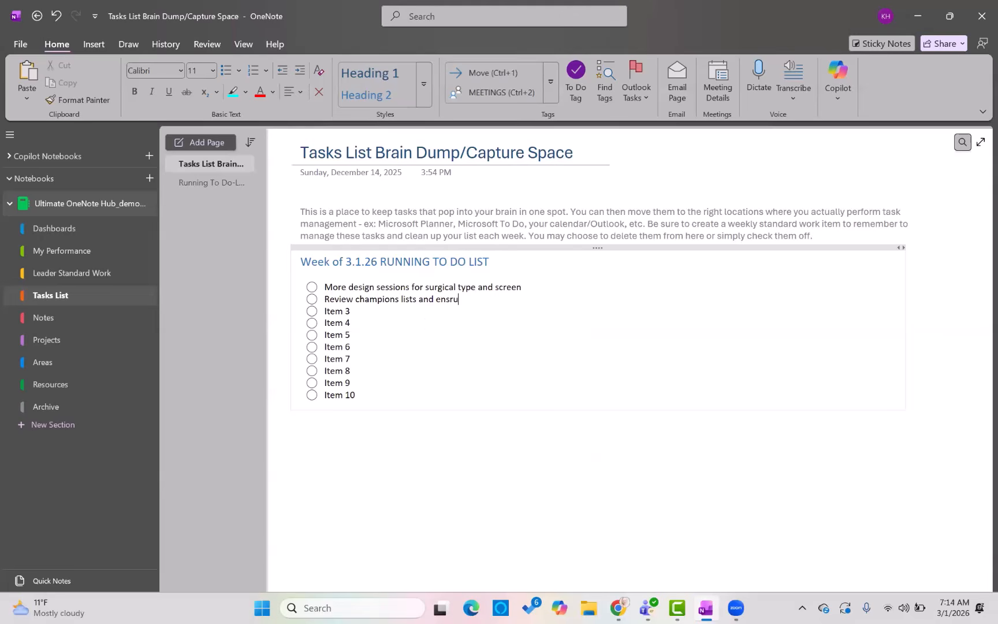
text( all groups are represented)
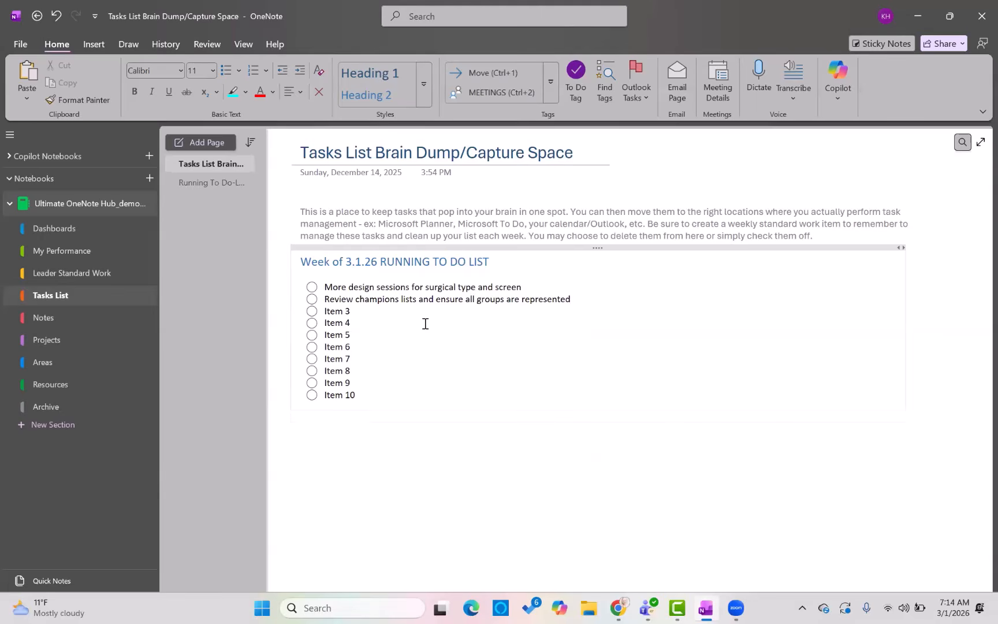
Step: Replace Item 3 of the to-do list with "Review MTP slide deck for final report out"
key(Return)
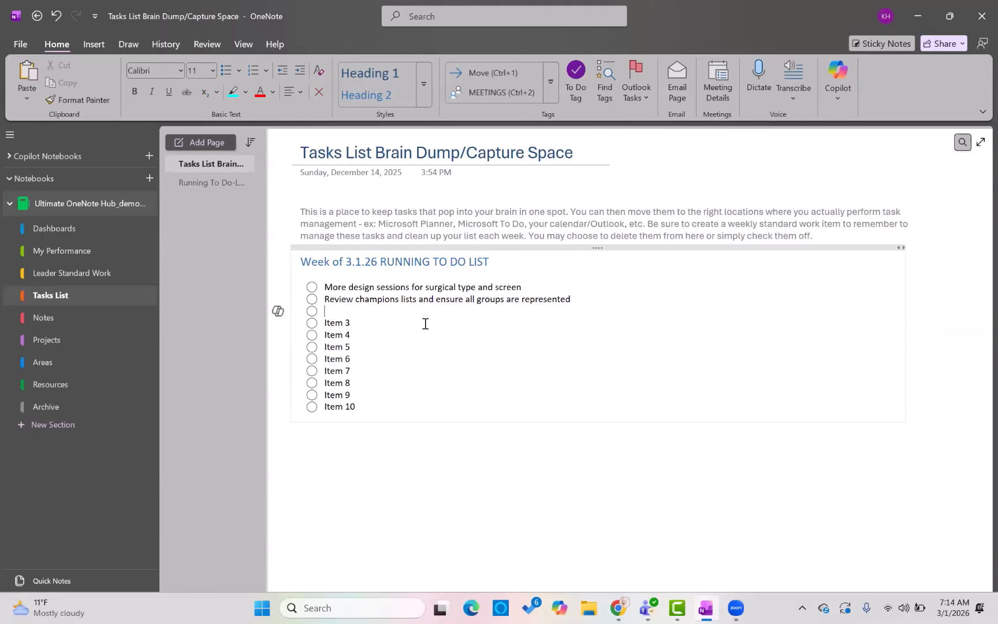
key(BackSpace)
key(BackSpace)
key(BackSpace)
key(BackSpace)
key(BackSpace)
key(BackSpace)
key(BackSpace)
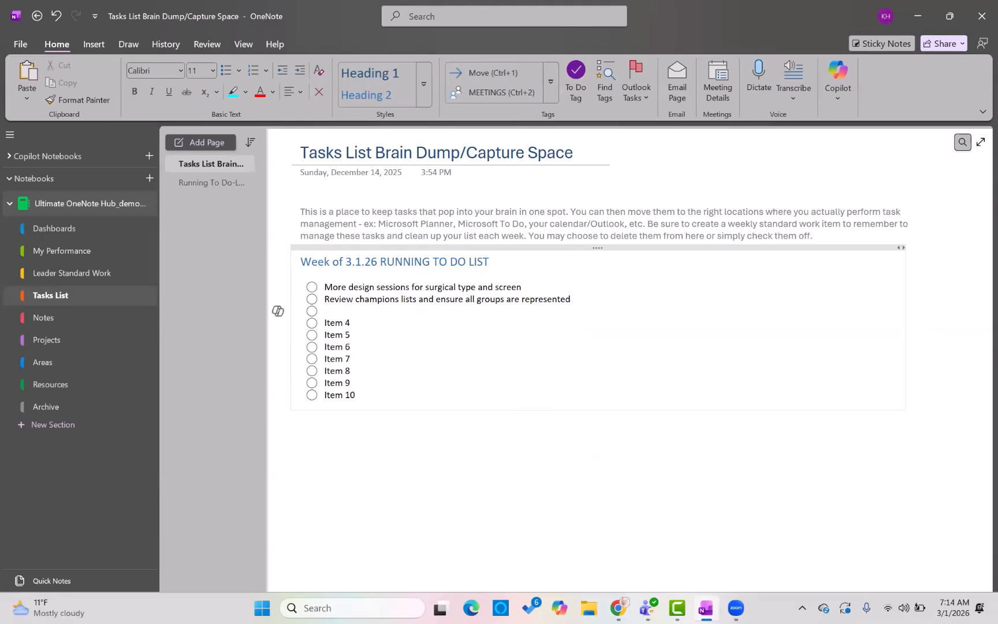
text(Review MTP)
text( slide d)
text(esk for final repo)
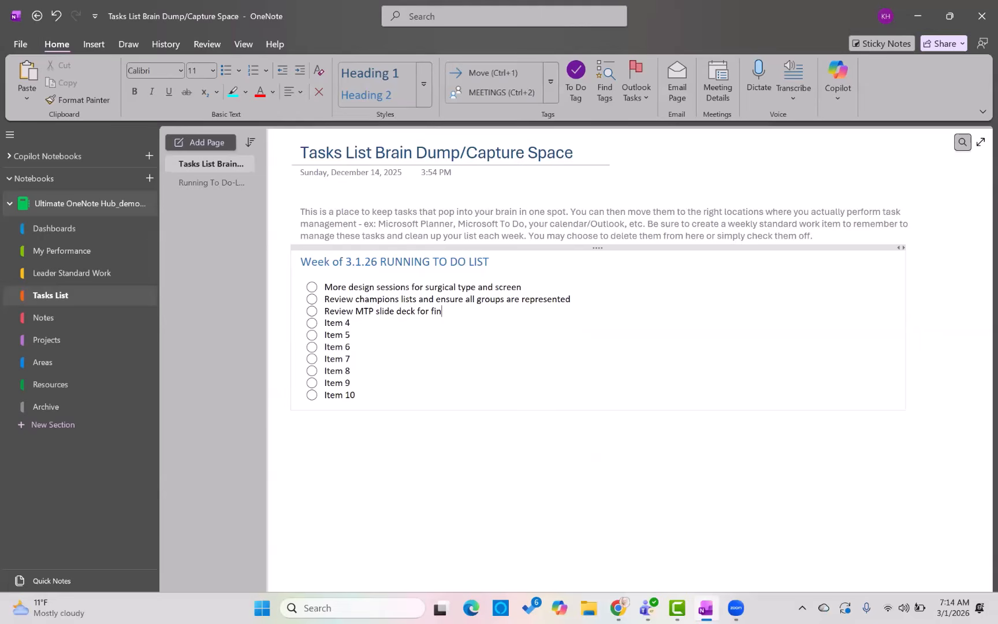
text(rt out)
Step: Return to the 3.1.26 dashboard and open the linked Leader Standard Work page
click(63, 229)
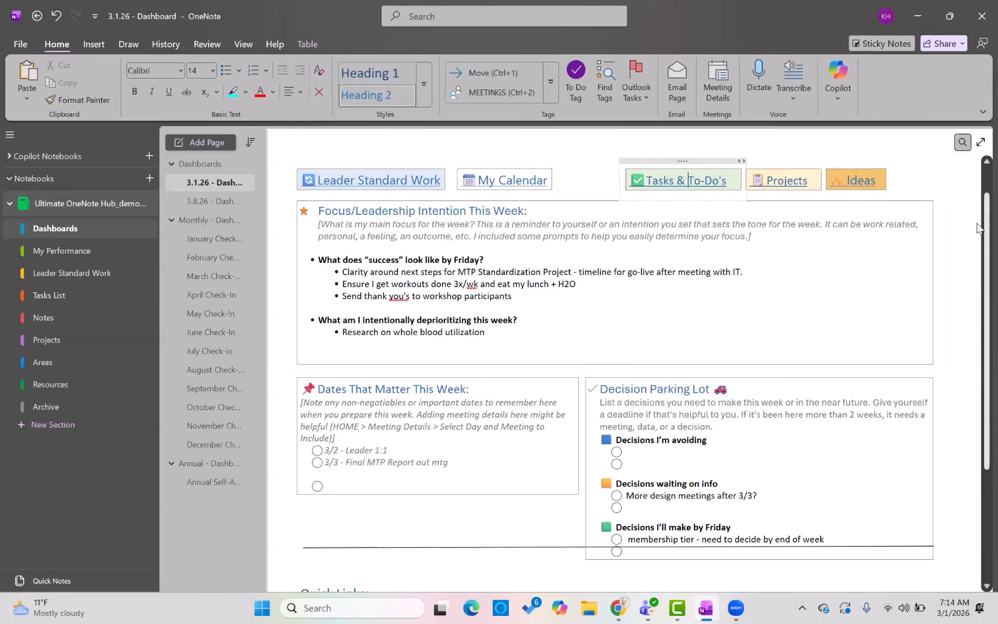
scroll(978, 227, down, 2)
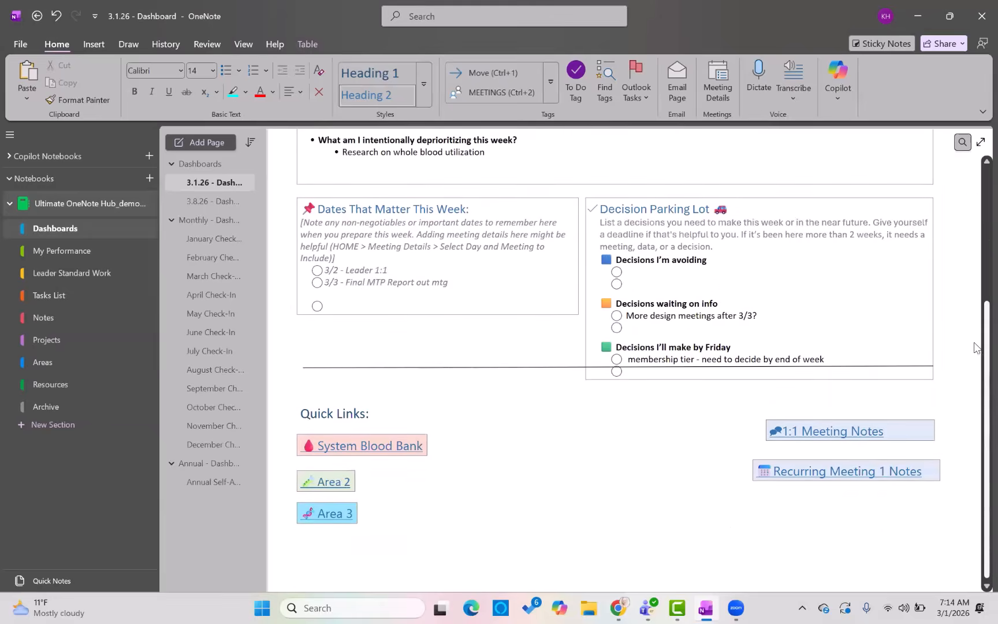
scroll(977, 227, up, 1)
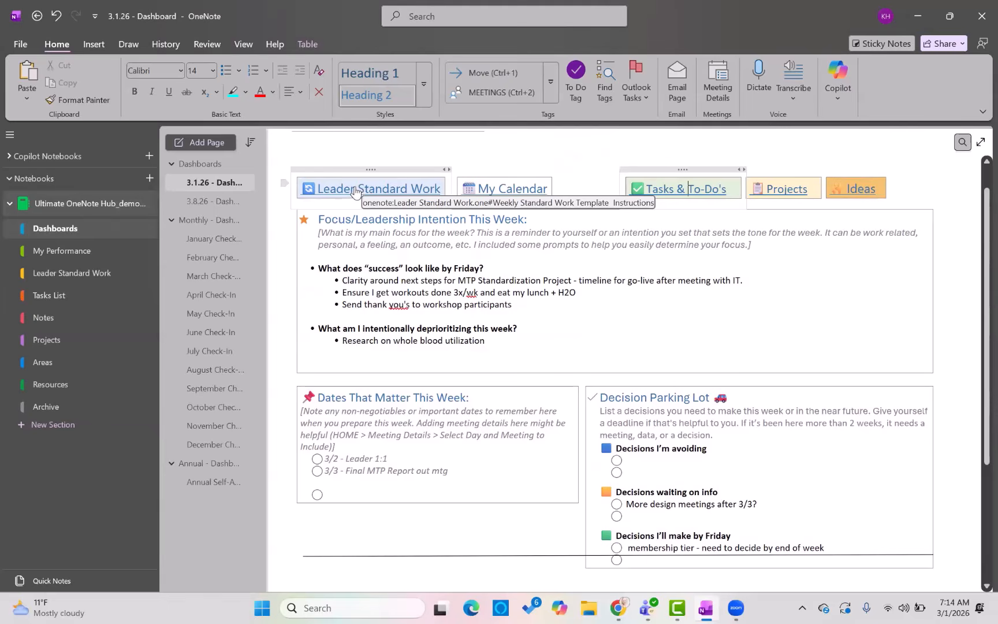
click(355, 187)
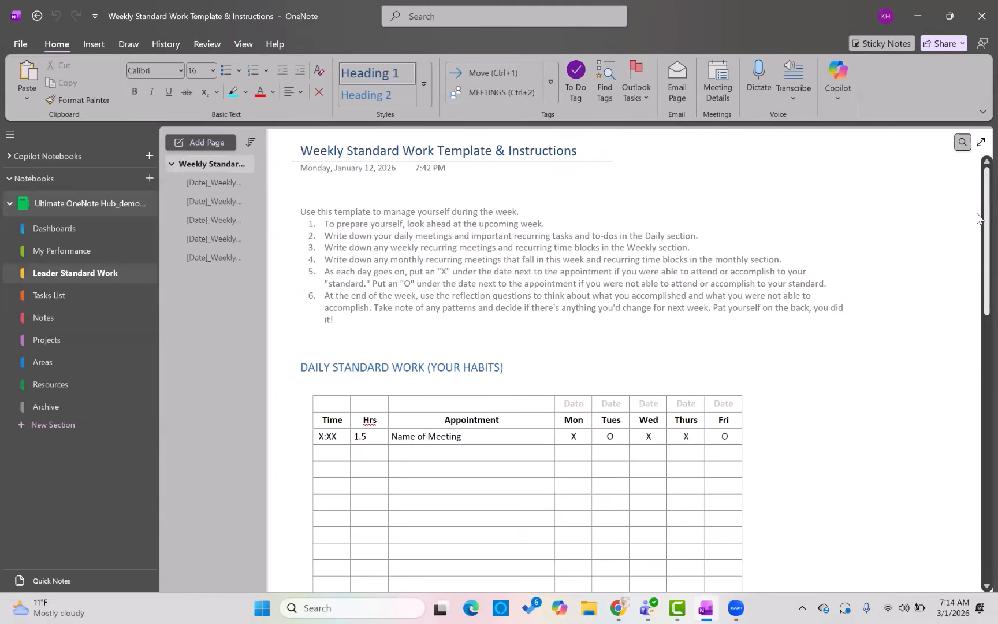
Step: Add a Dept Huddle appointment at 7:15 for 0.25 hours to the Daily Standard Work table, leaving one blank row below the sample entry
scroll(977, 219, down, 1)
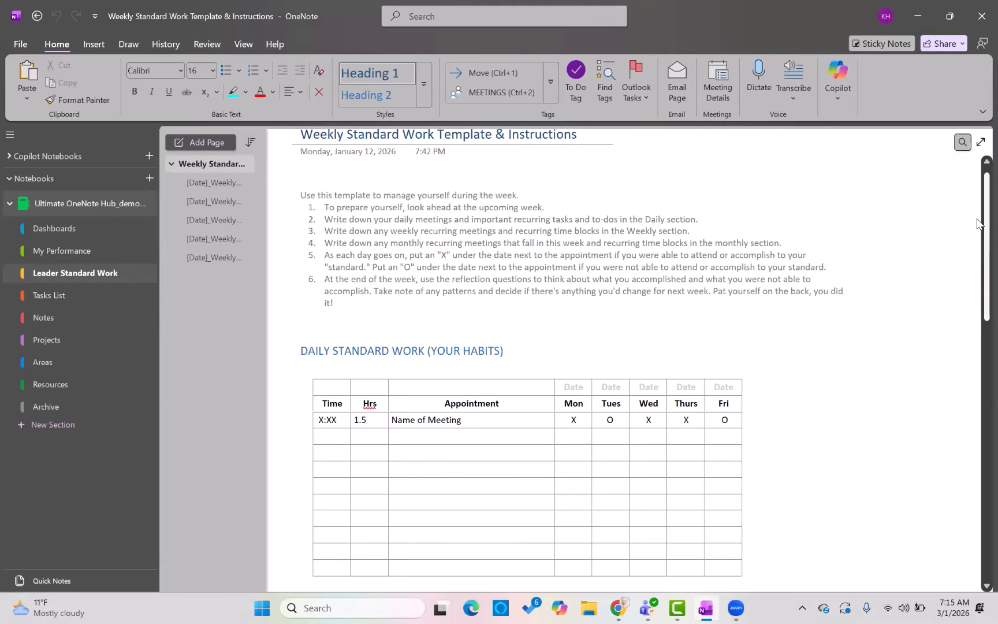
scroll(980, 231, down, 2)
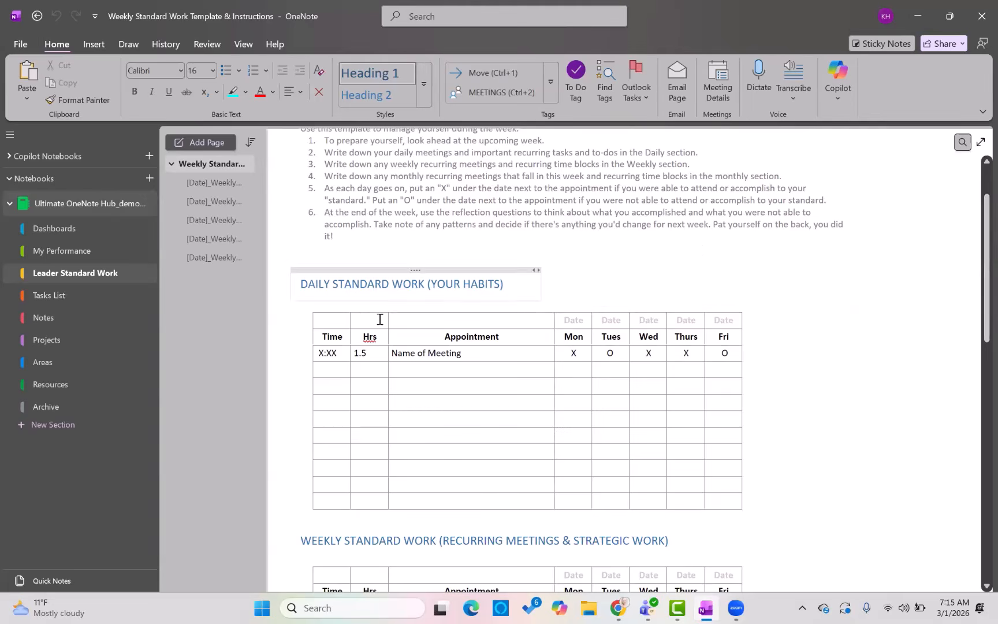
click(338, 385)
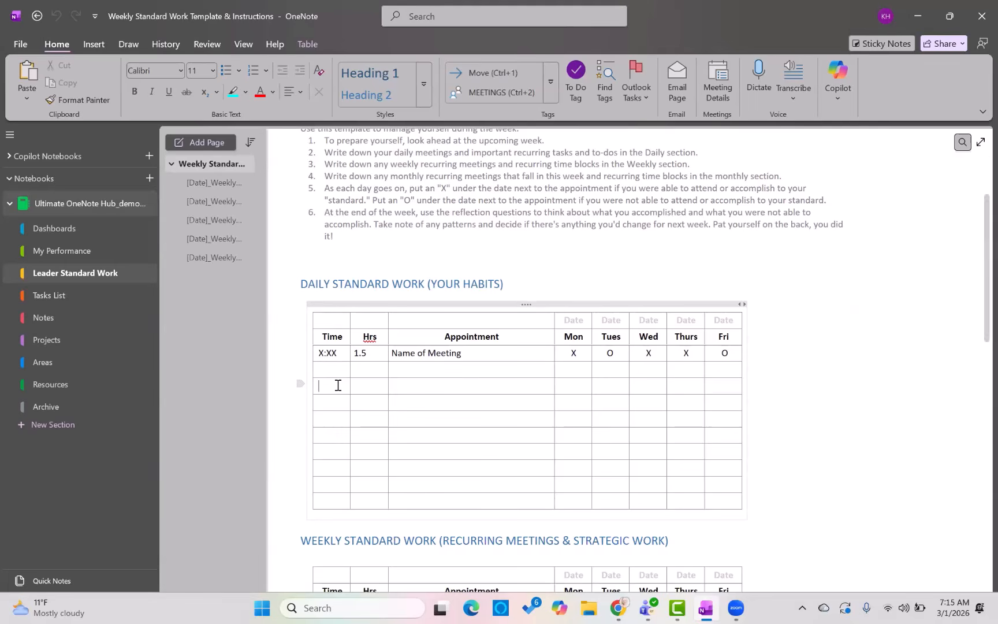
text(7:15)
key(Tab)
text(0.25)
key(Tab)
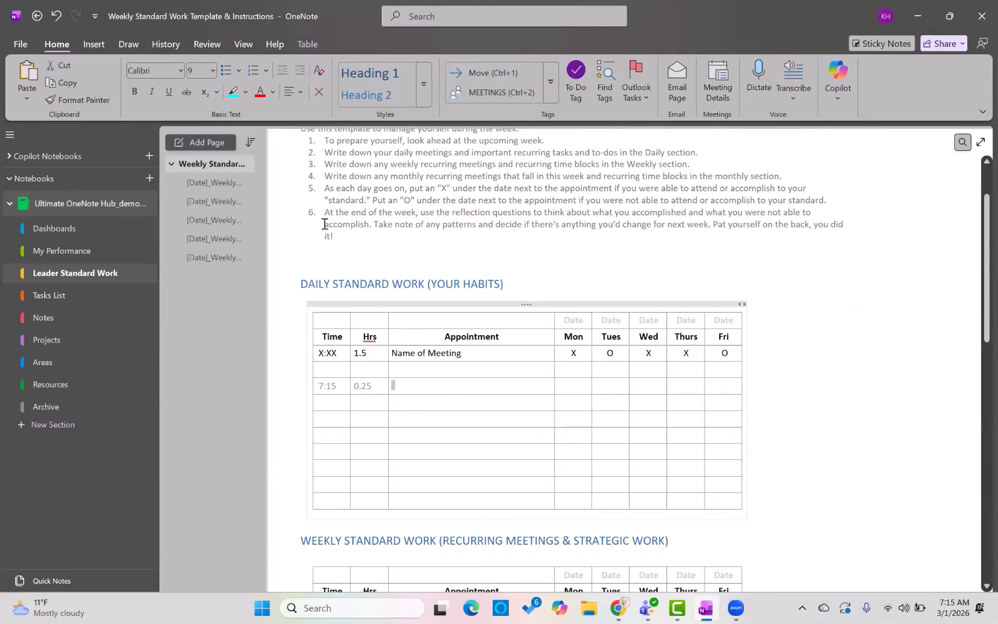
text(Dept Huddle)
Step: Mark the Dept Huddle row with X for Monday, O for Tuesday and X for Wednesday
key(Tab)
text(X)
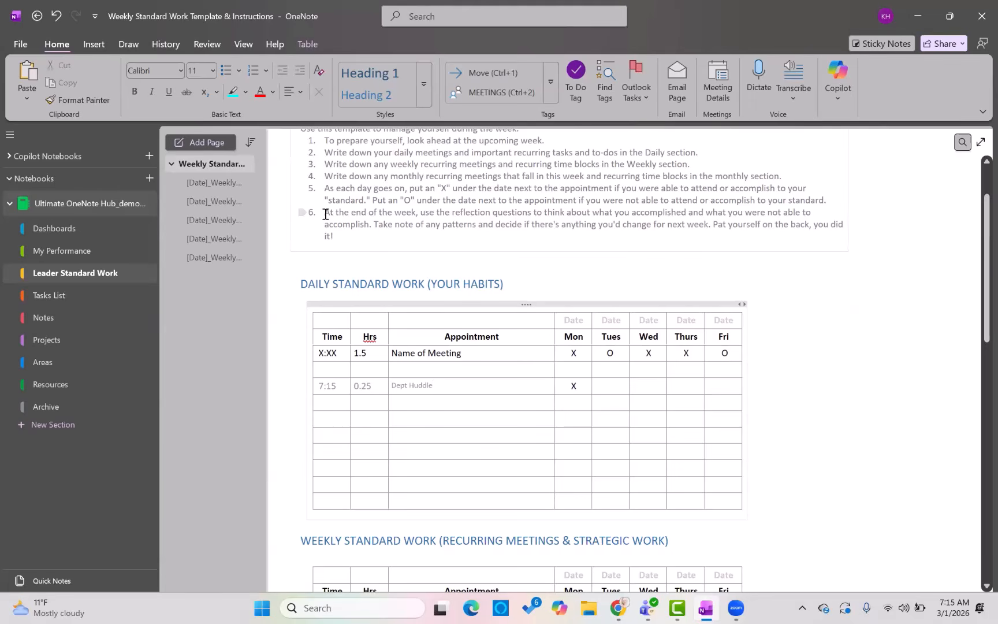
key(Tab)
text(O)
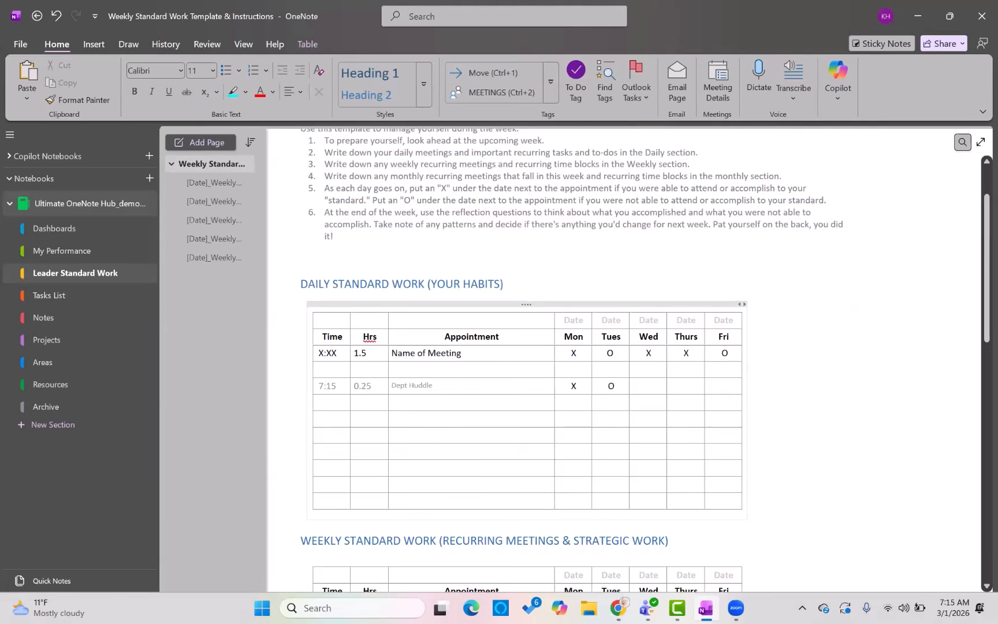
key(Tab)
text(X)
Step: Examine the Weekly and Monthly Standard Work tables and the Weekly Reflection questions in the template
drag(977, 298, 984, 333)
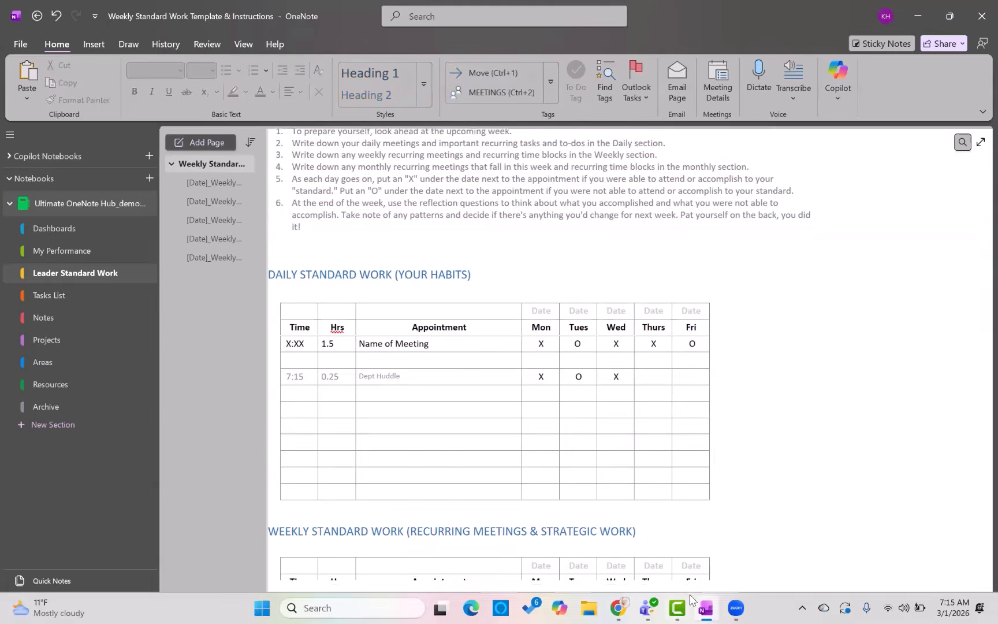
drag(695, 588, 508, 589)
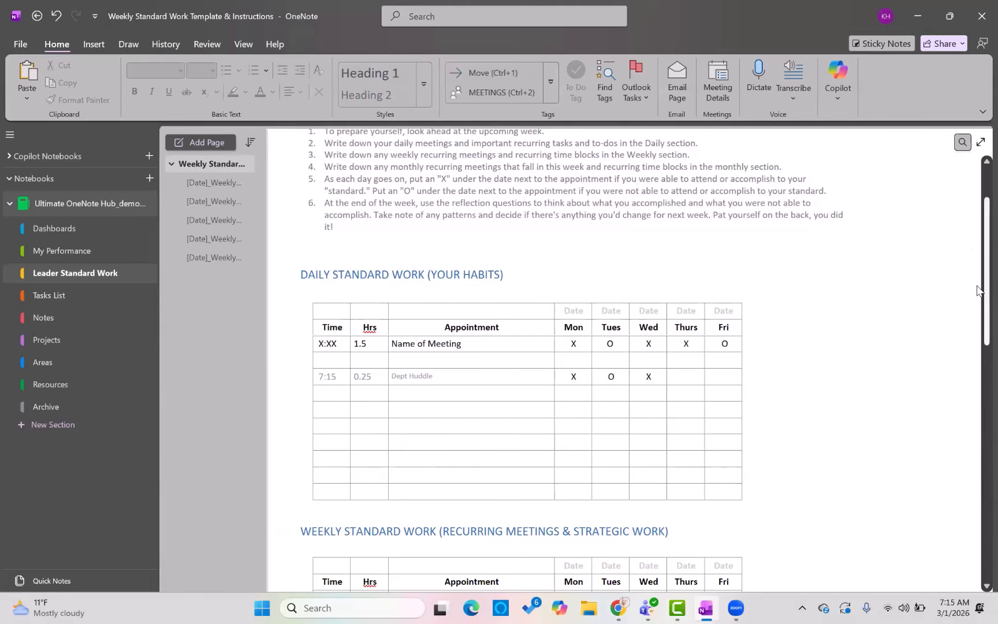
scroll(977, 290, down, 2)
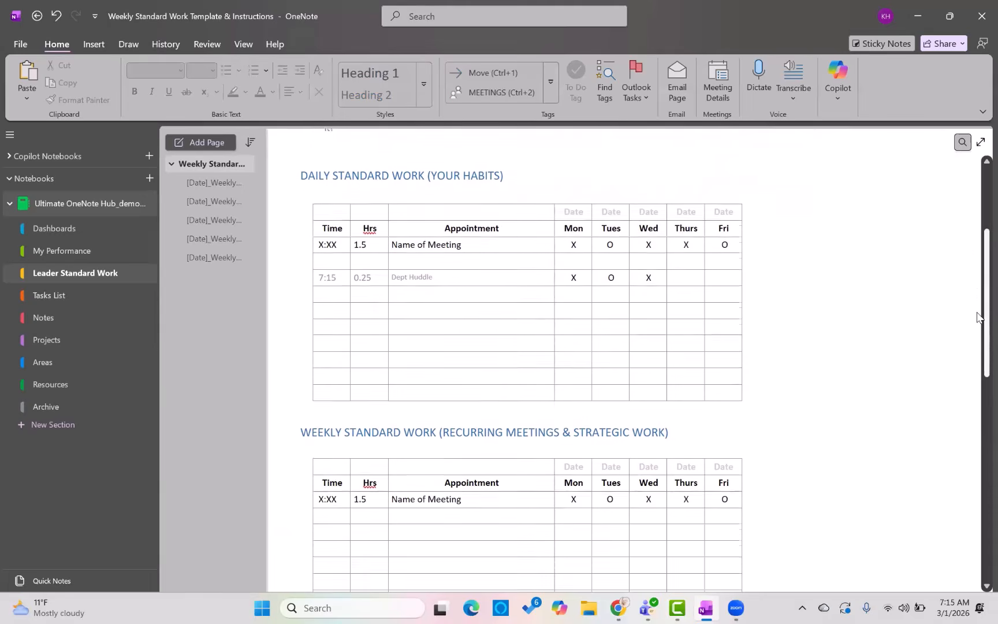
scroll(977, 335, down, 2)
scroll(977, 343, down, 1)
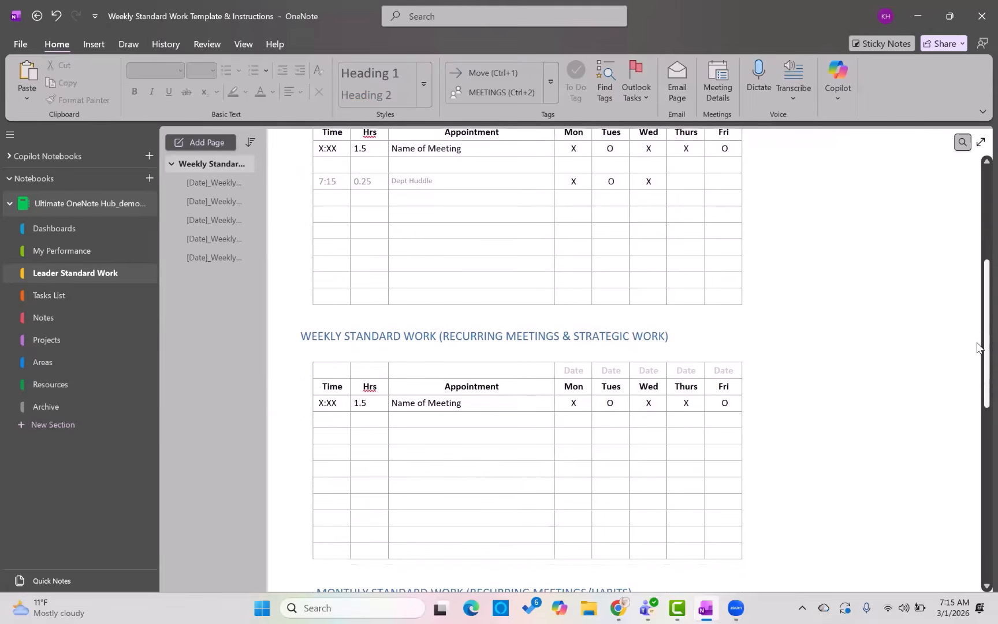
scroll(976, 345, down, 2)
scroll(963, 404, down, 3)
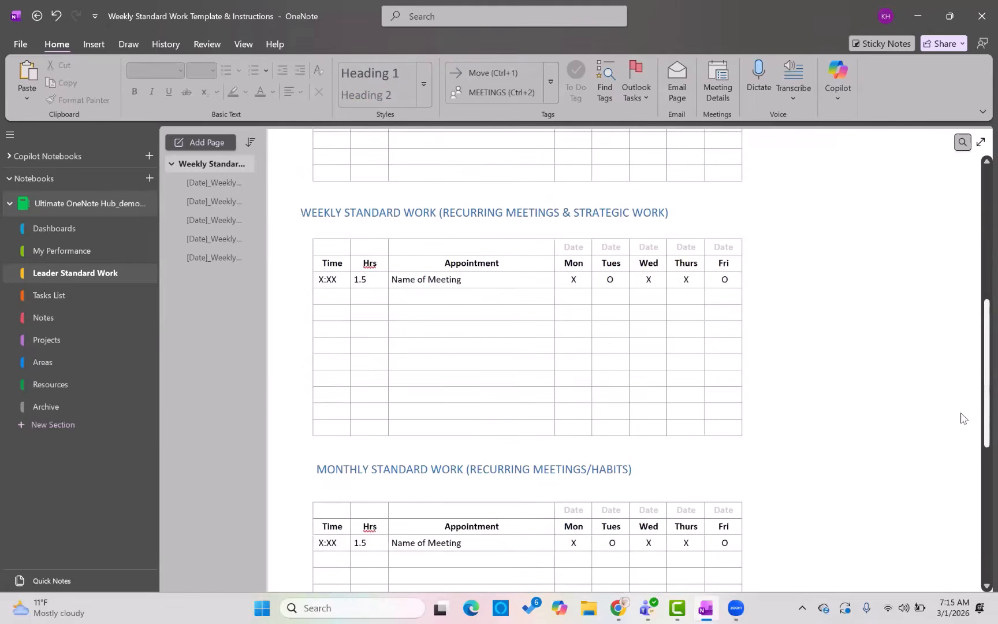
scroll(962, 427, down, 2)
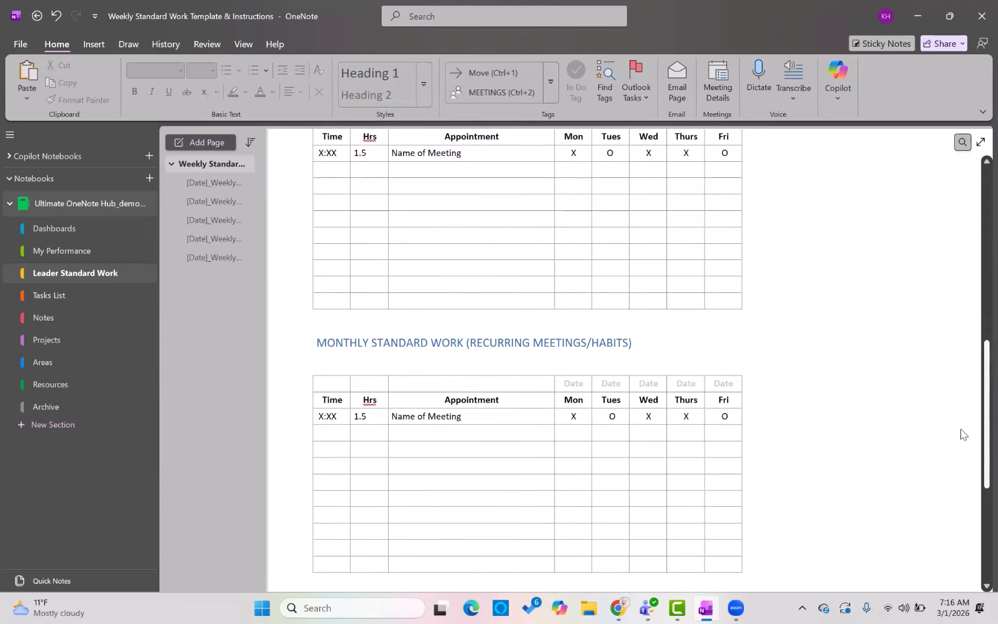
scroll(963, 465, down, 1)
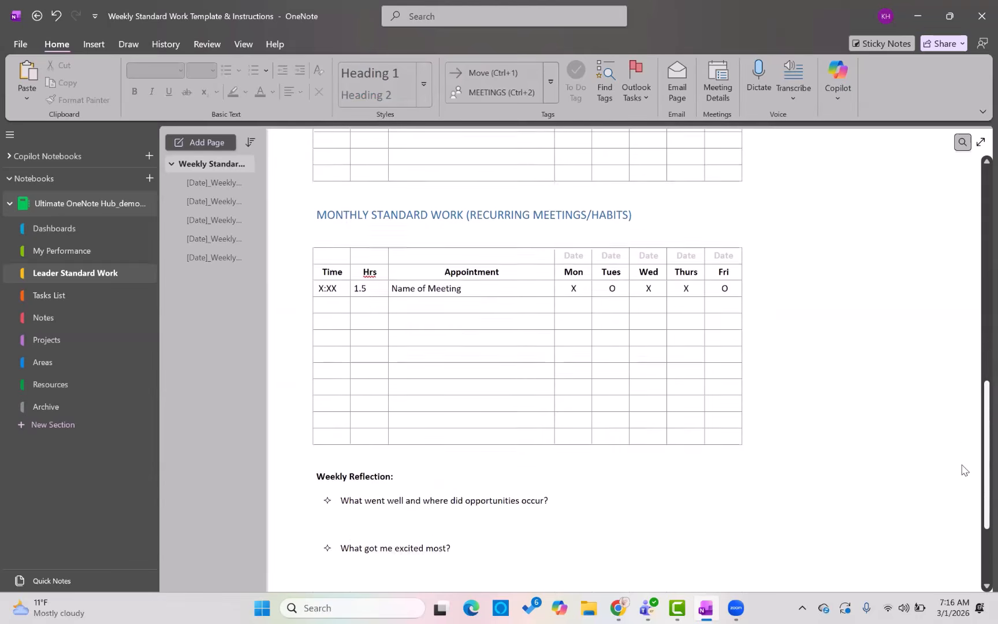
scroll(963, 471, down, 2)
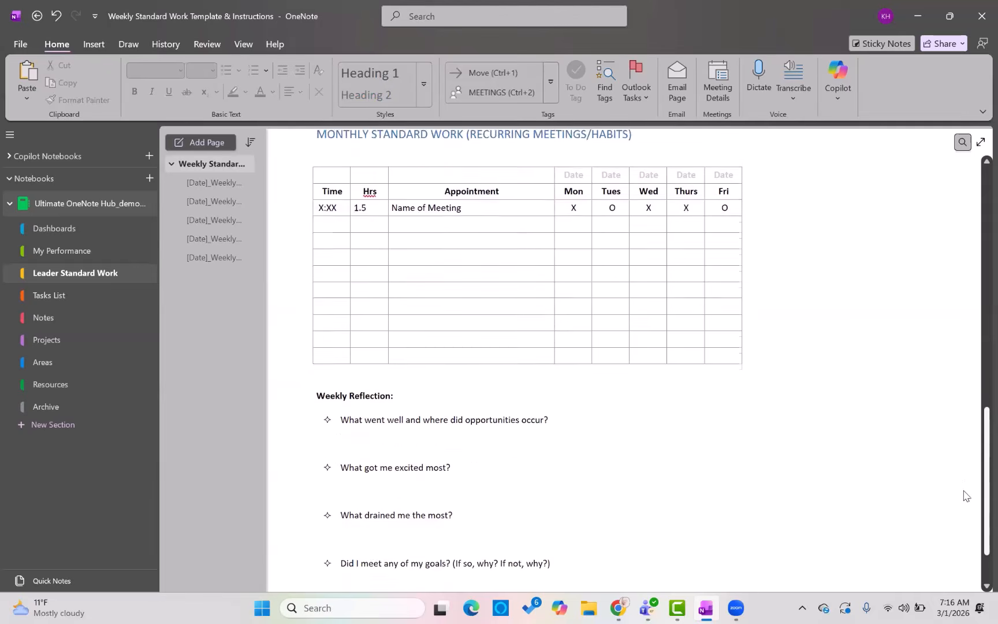
Step: Finish reading the Weekly Reflection questions, and reopen the 3.1.26 dashboard to review its focus, dates and decision sections
scroll(963, 503, down, 2)
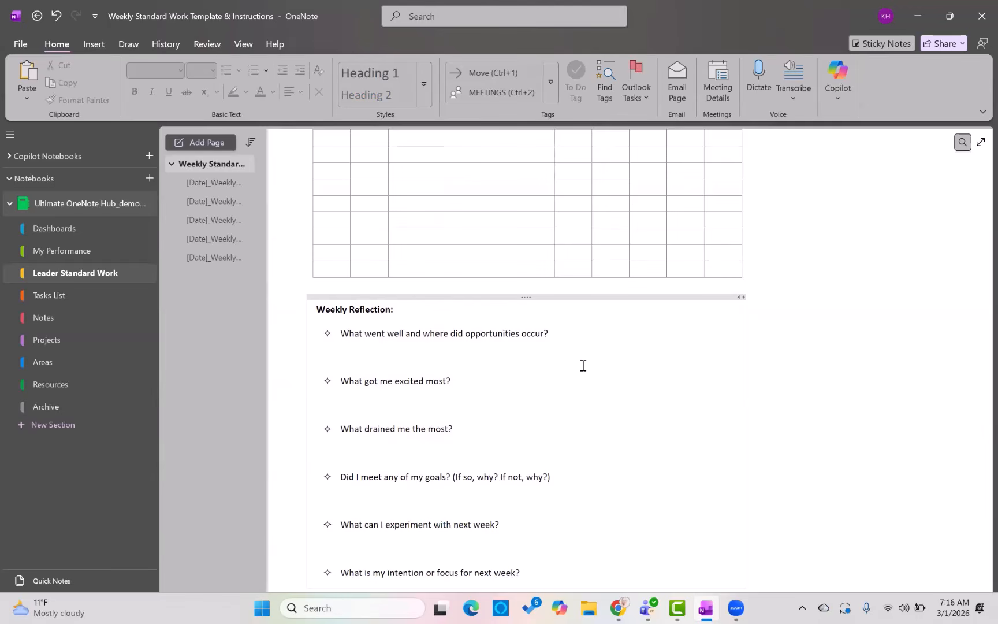
click(64, 234)
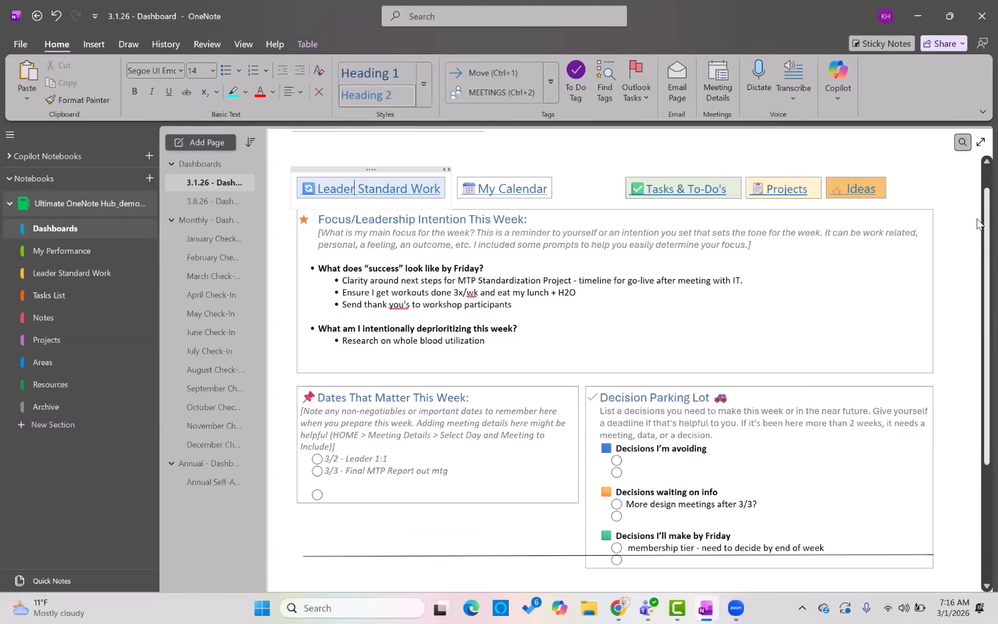
scroll(978, 223, up, 1)
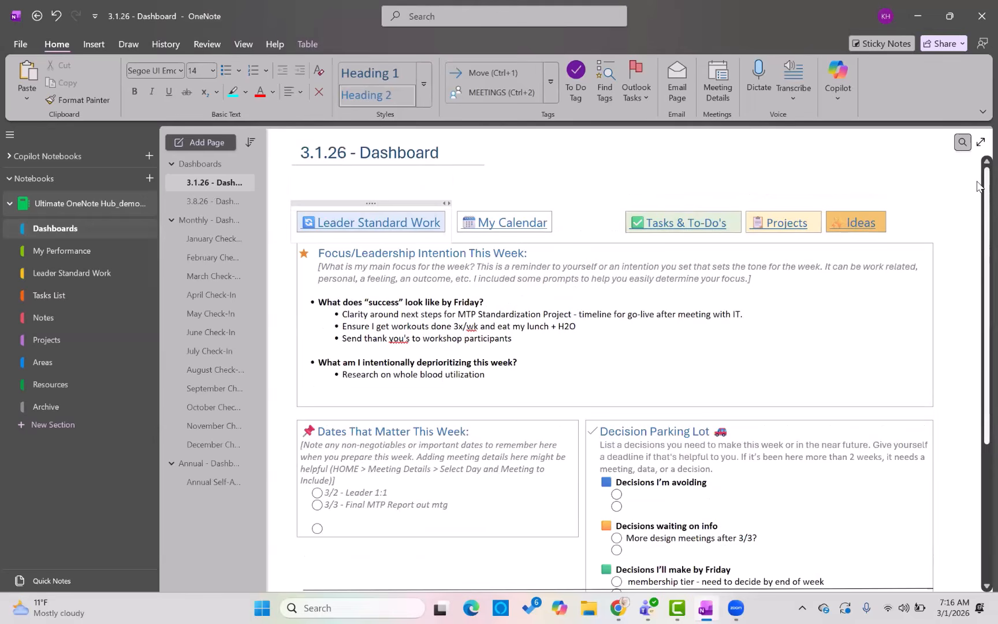
click(977, 197)
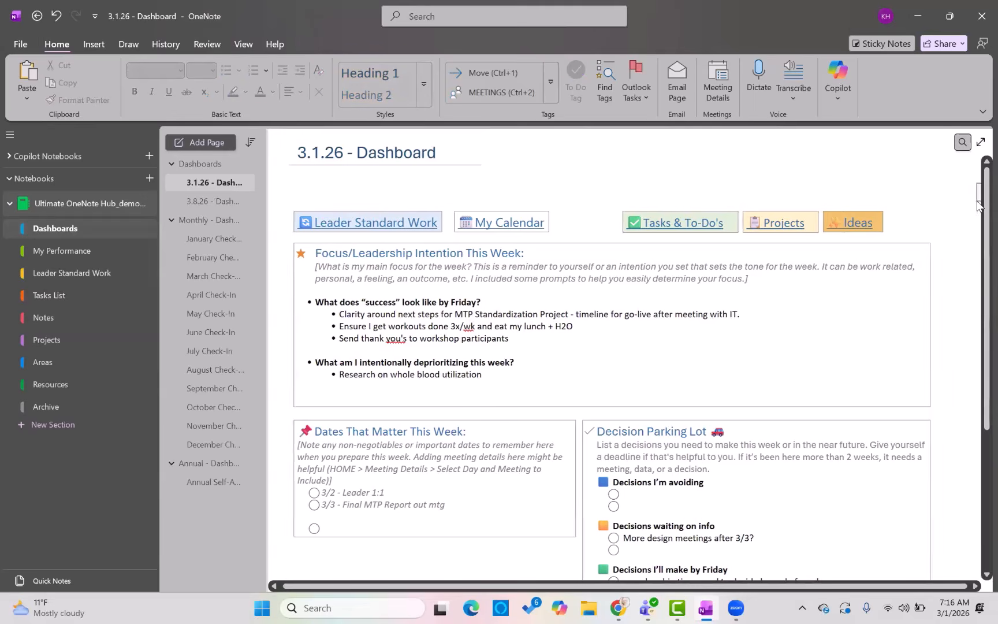
drag(700, 586, 539, 591)
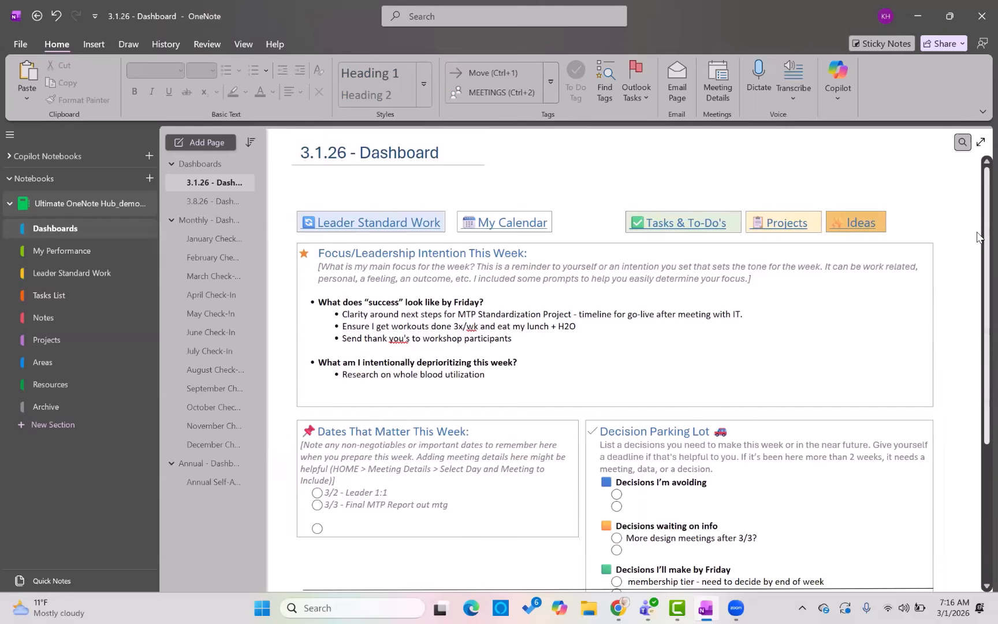
drag(977, 236, 977, 264)
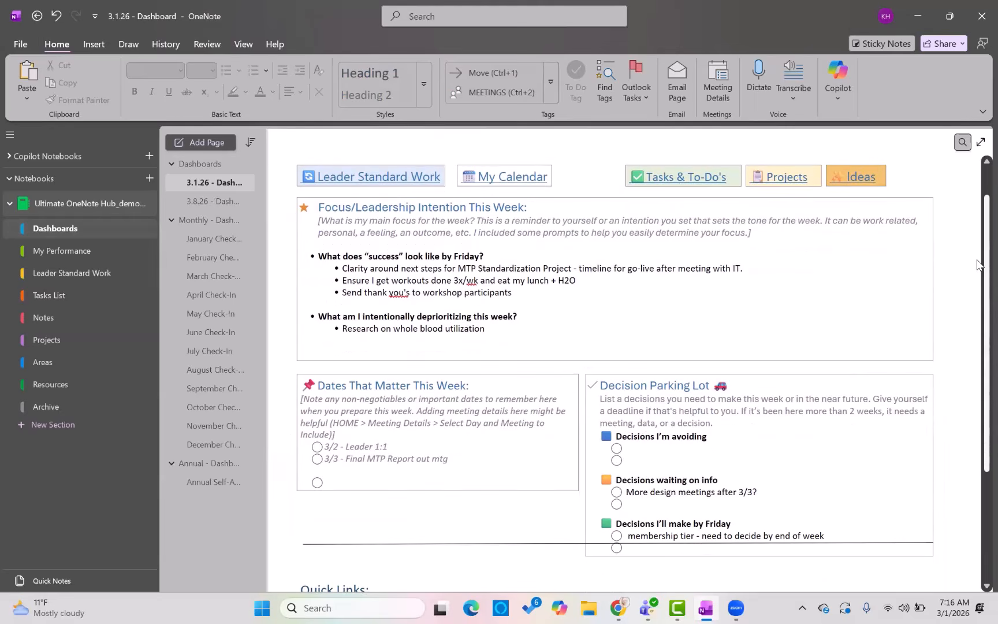